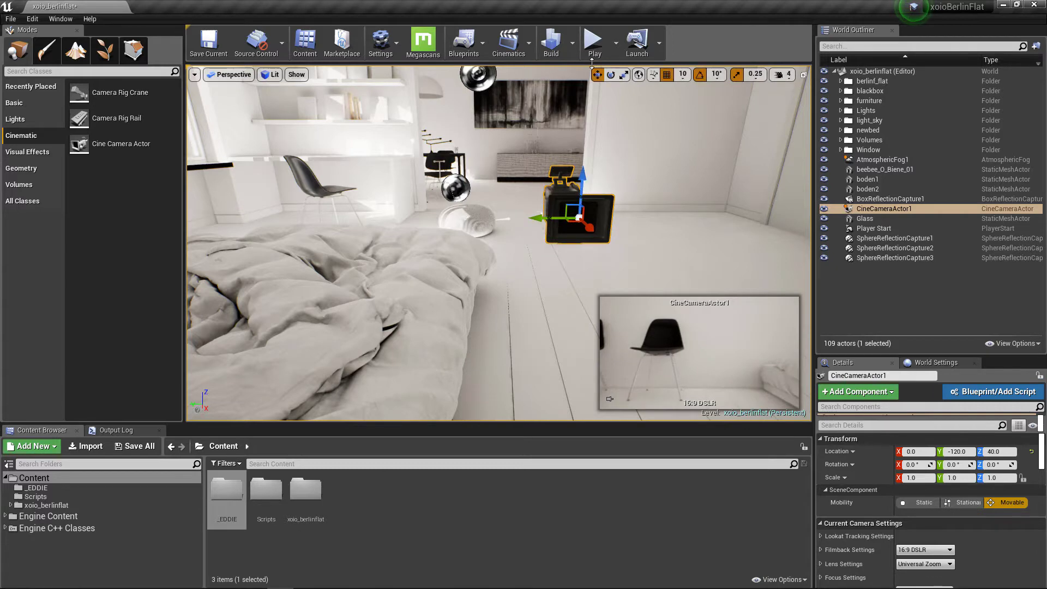
Step: Rotate CineCameraActor1 to 190° about Z and move it to X 240, Y -60, Z 50
{"action": "key", "text": "e"}
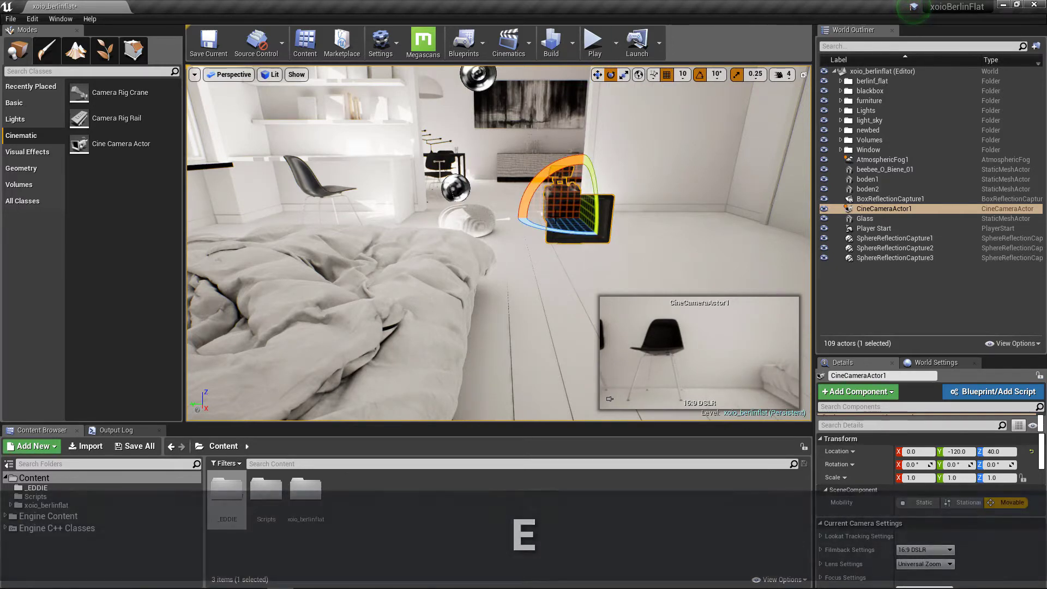
{"action": "left_click_drag", "start_coordinate": [567, 230], "coordinate": [596, 233]}
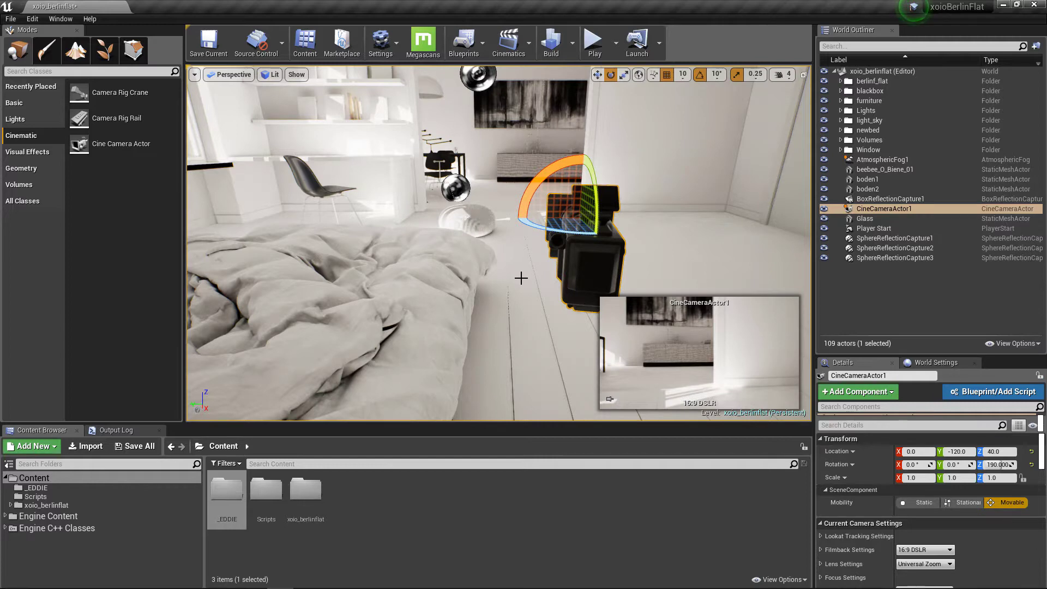
{"action": "right_click_drag", "start_coordinate": [529, 284], "coordinate": [547, 297]}
{"action": "key", "text": "w"}
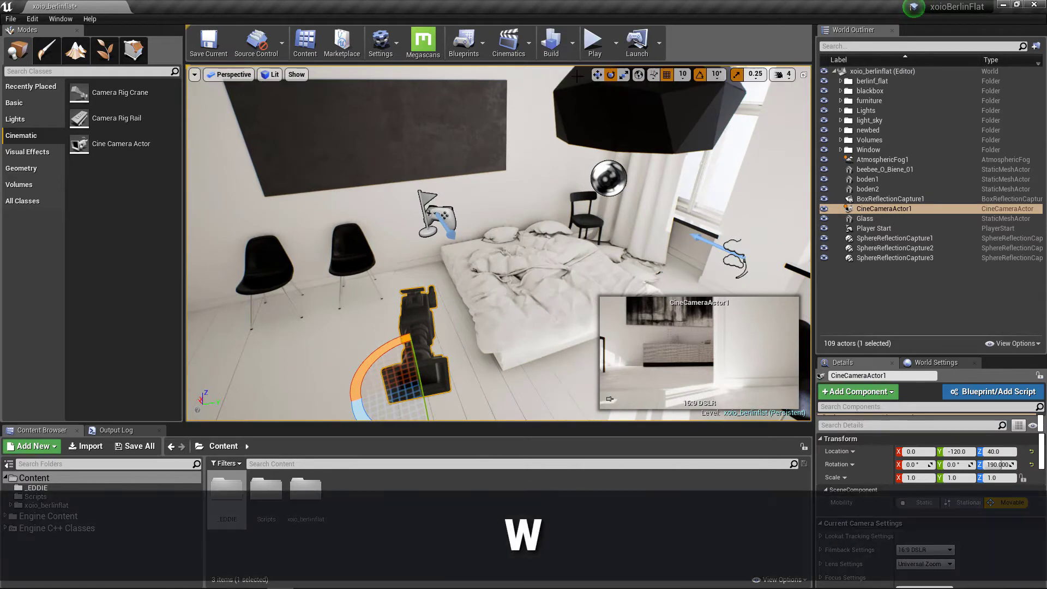
{"action": "right_click_drag", "start_coordinate": [454, 320], "coordinate": [441, 323]}
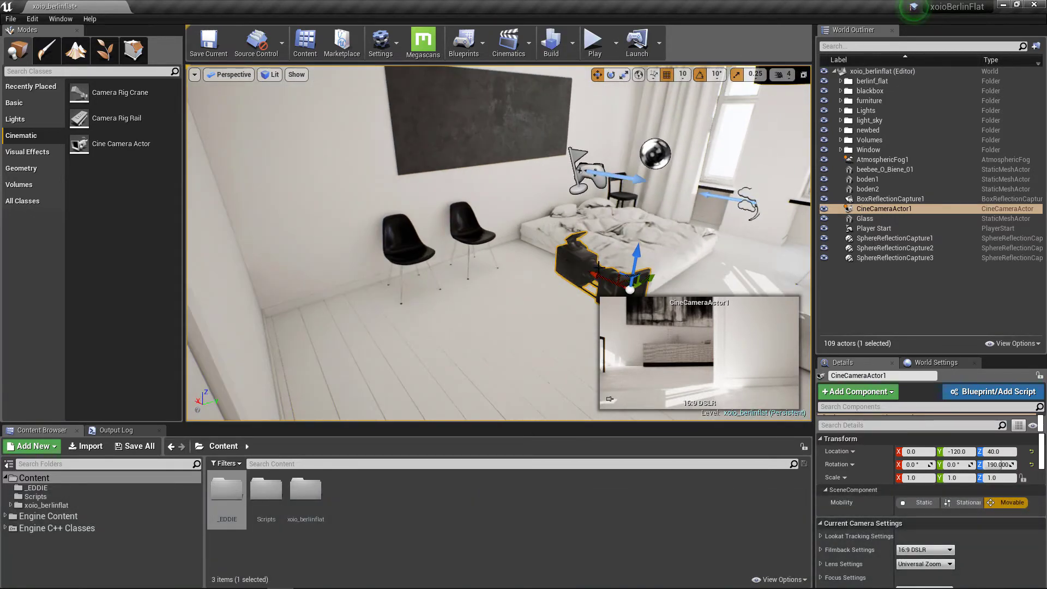
{"action": "left_click_drag", "start_coordinate": [597, 272], "coordinate": [455, 241]}
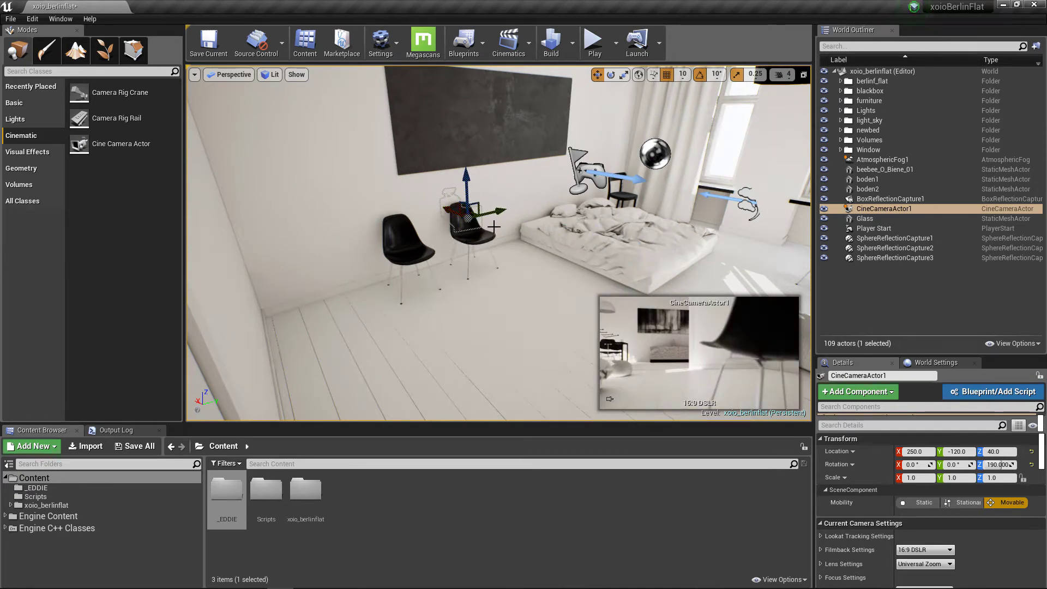
{"action": "left_click_drag", "start_coordinate": [499, 210], "coordinate": [530, 209]}
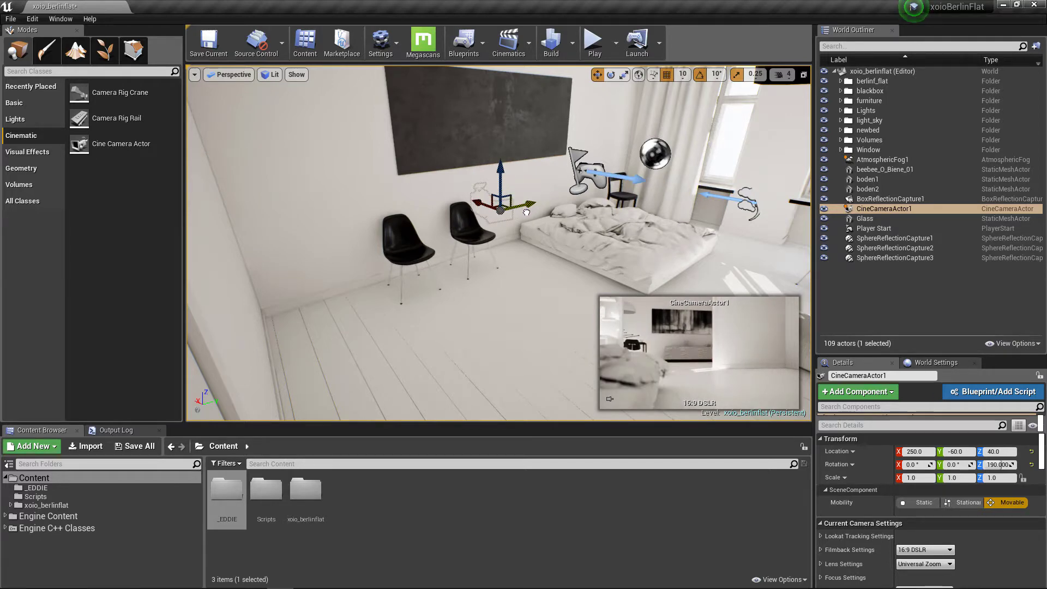
{"action": "left_click_drag", "start_coordinate": [500, 170], "coordinate": [485, 200]}
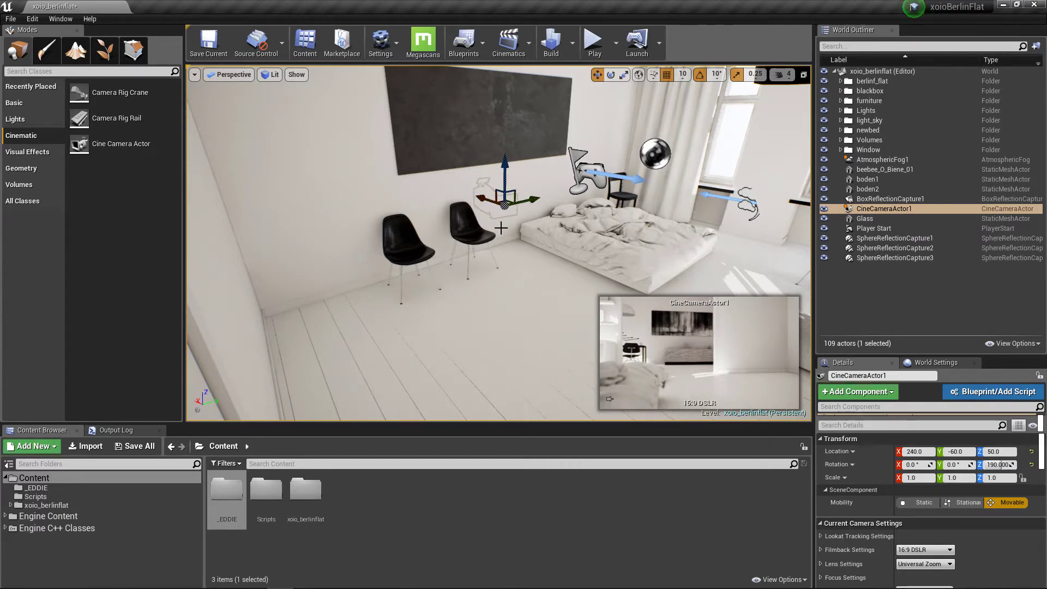
Step: Move the cine camera along its X axis to location X 170
{"action": "right_click_drag", "start_coordinate": [501, 228], "coordinate": [461, 232]}
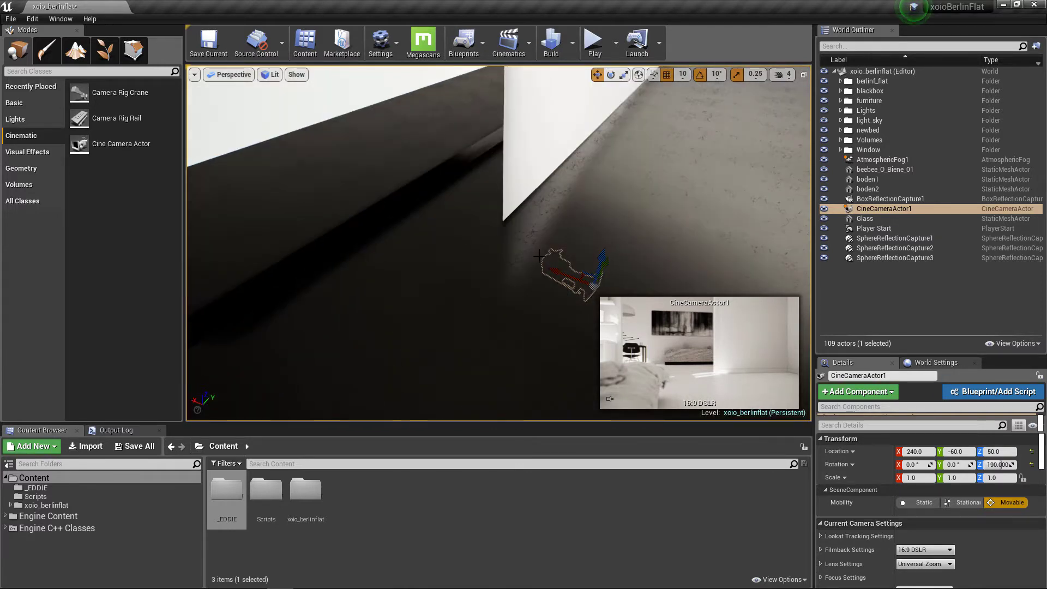
{"action": "left_click_drag", "start_coordinate": [557, 275], "coordinate": [542, 253]}
{"action": "scroll", "coordinate": [568, 277], "scroll_direction": "down", "scroll_amount": 5}
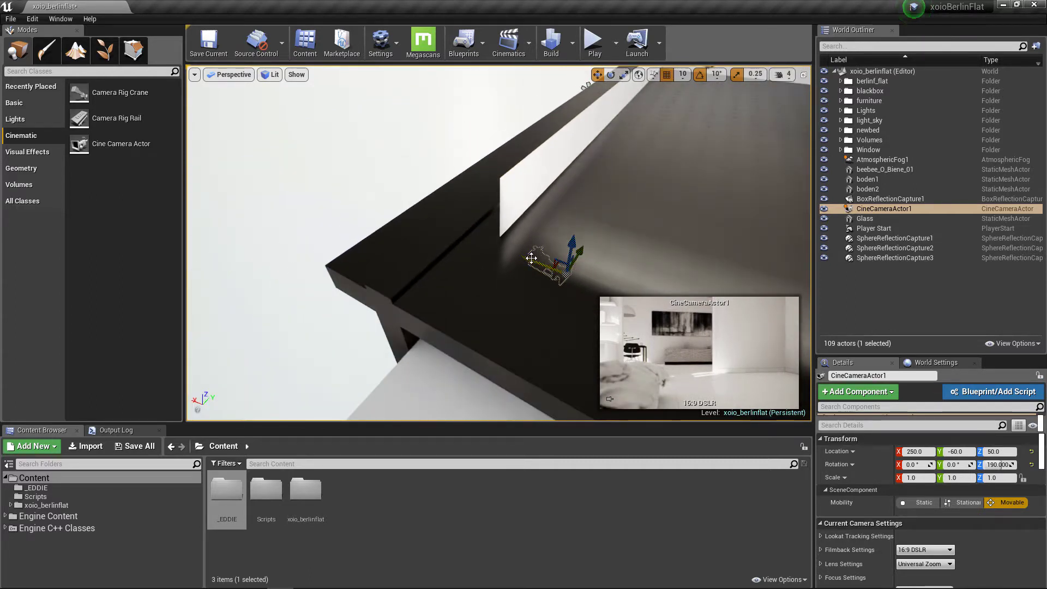
{"action": "key", "text": "ctrl+z"}
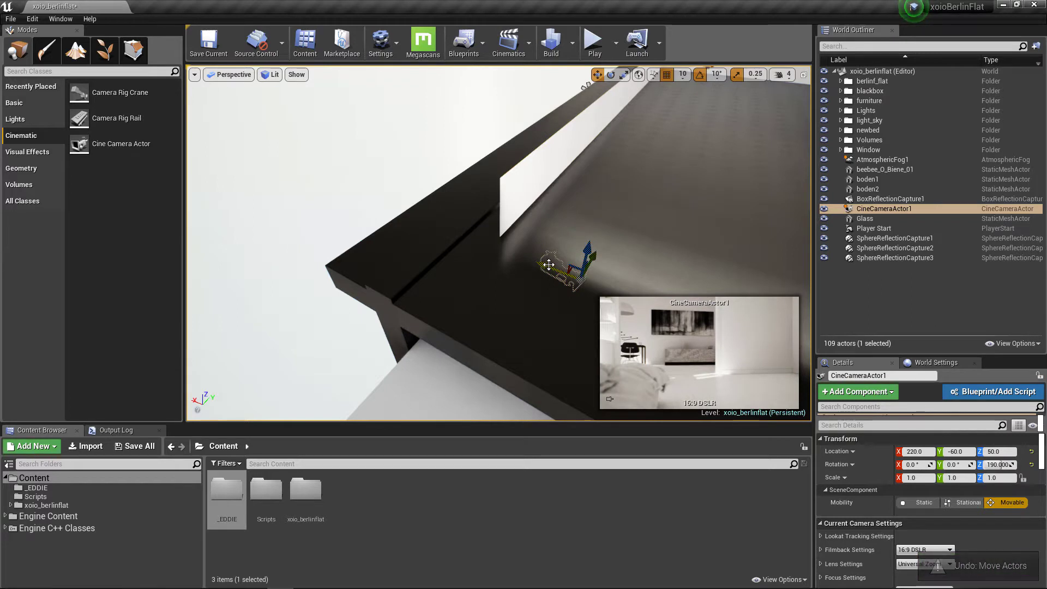
{"action": "left_click_drag", "start_coordinate": [548, 264], "coordinate": [570, 276]}
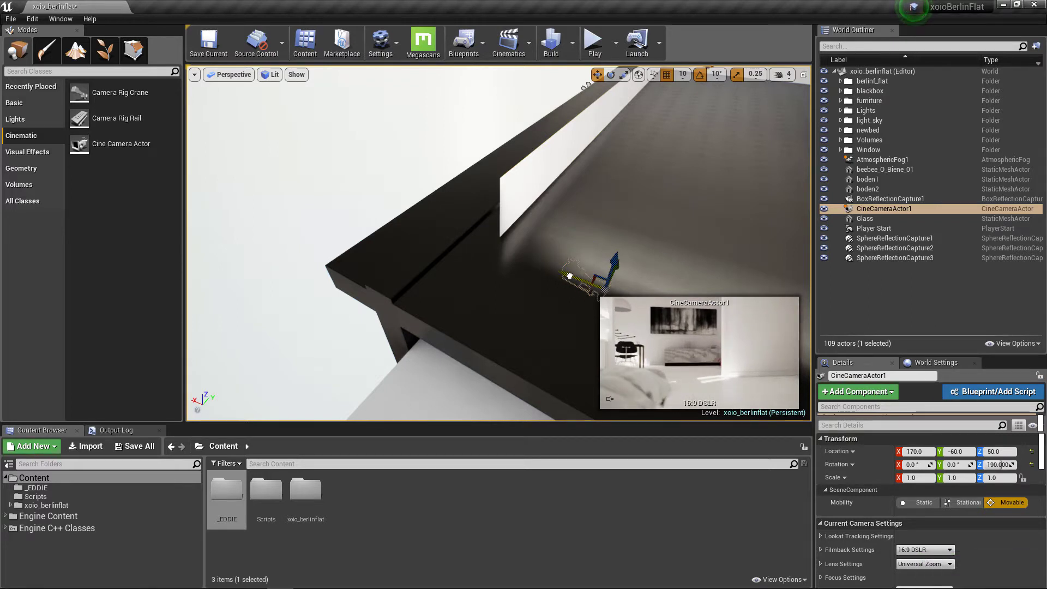
Step: Turn off position grid snapping and move the cine camera freely along X to about 177.4
{"action": "key", "text": "f"}
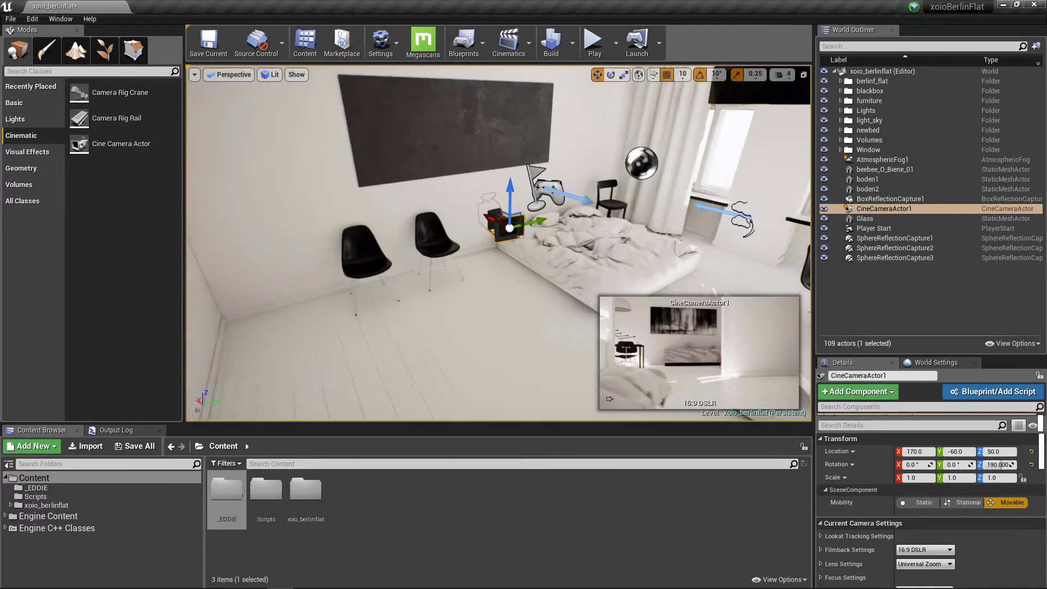
{"action": "scroll", "coordinate": [482, 164], "scroll_direction": "up", "scroll_amount": 3}
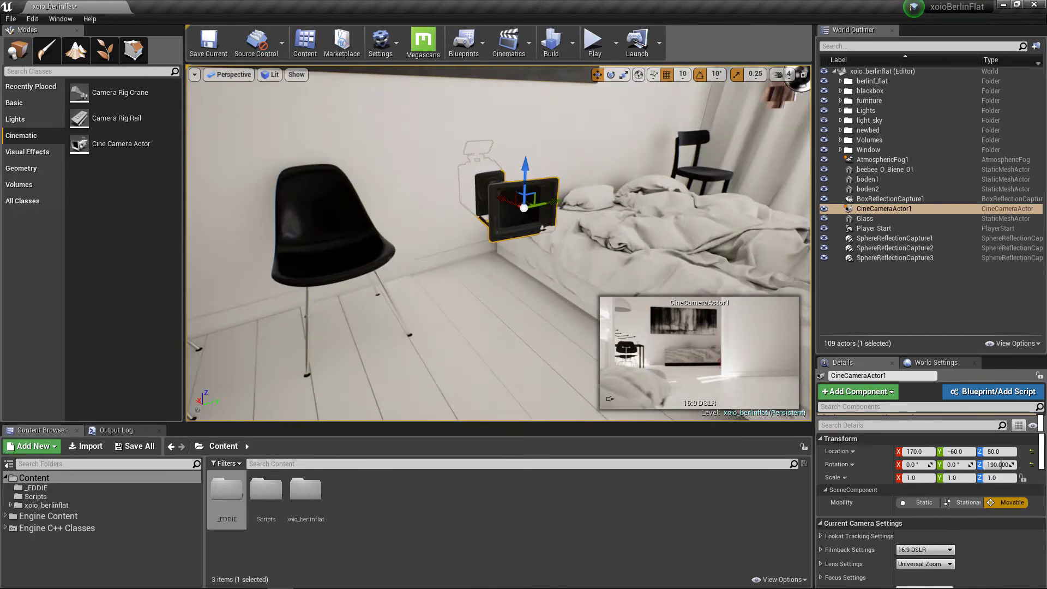
{"action": "left_click", "coordinate": [667, 74]}
{"action": "left_click_drag", "start_coordinate": [501, 198], "coordinate": [493, 195]}
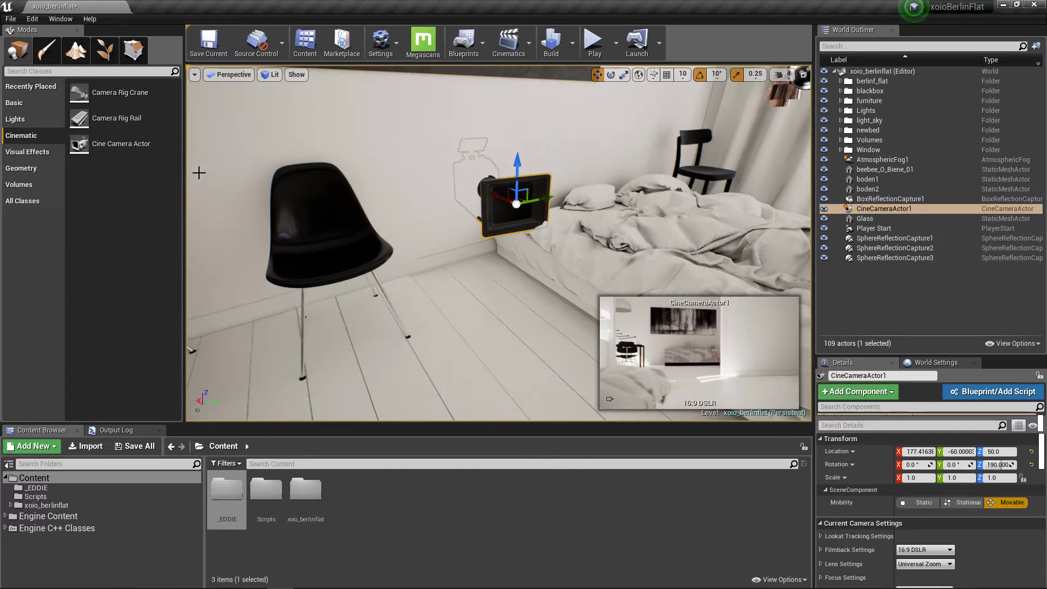
Step: Create a new folder named MAPS inside the _EDDIE content folder
{"action": "right_click", "coordinate": [101, 307]}
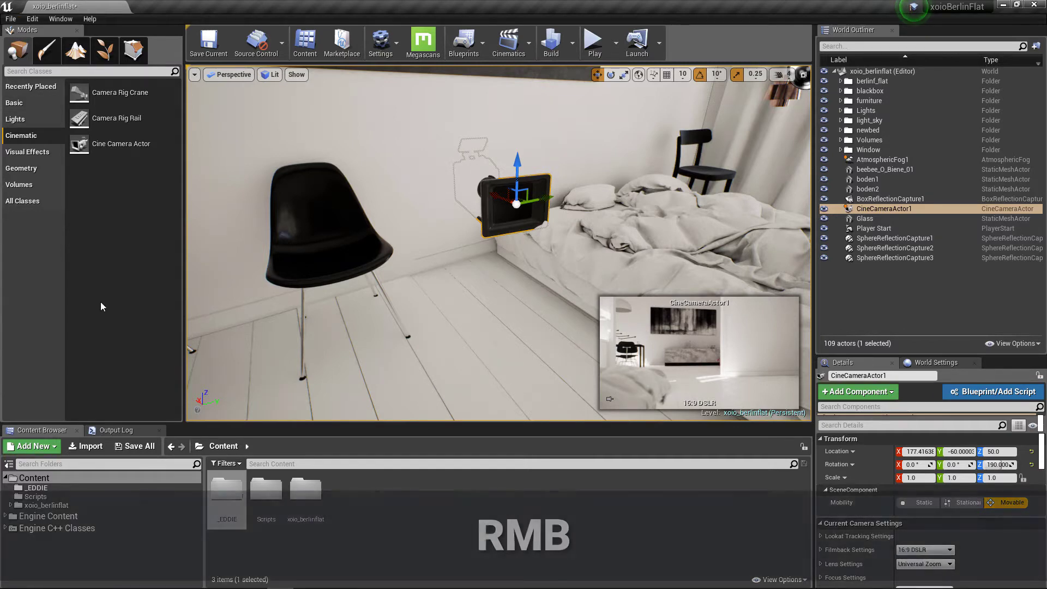
{"action": "double_click", "coordinate": [226, 488]}
{"action": "right_click", "coordinate": [250, 486]}
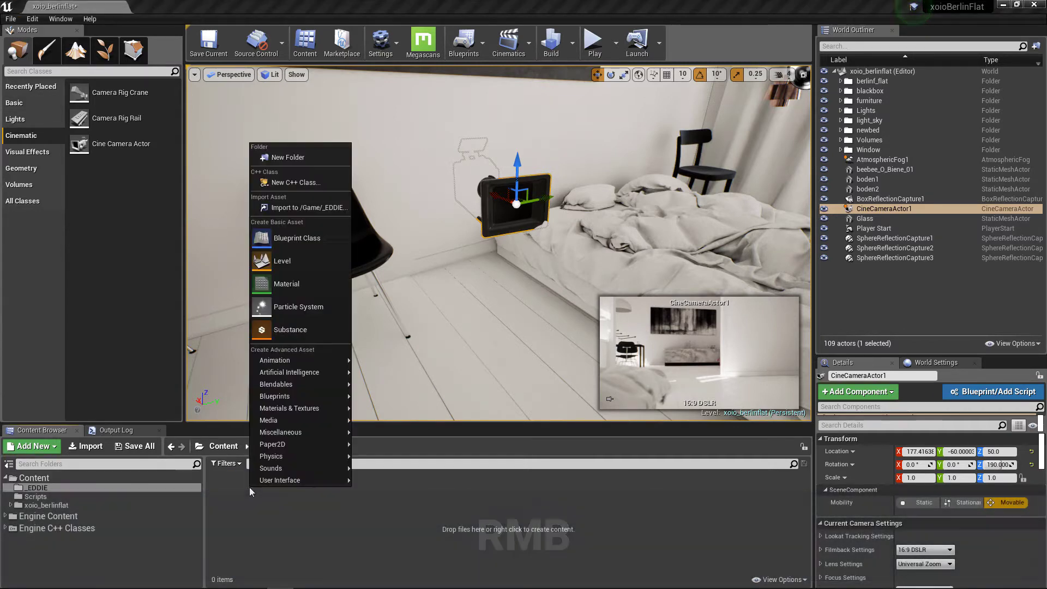
{"action": "left_click", "coordinate": [280, 158]}
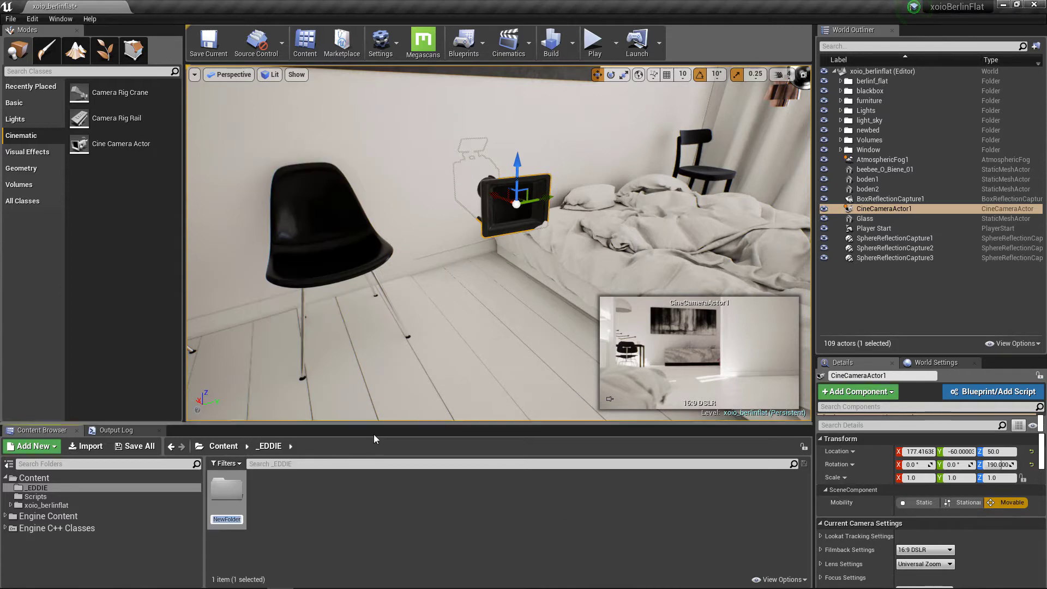
{"action": "type", "text": "MAPS"}
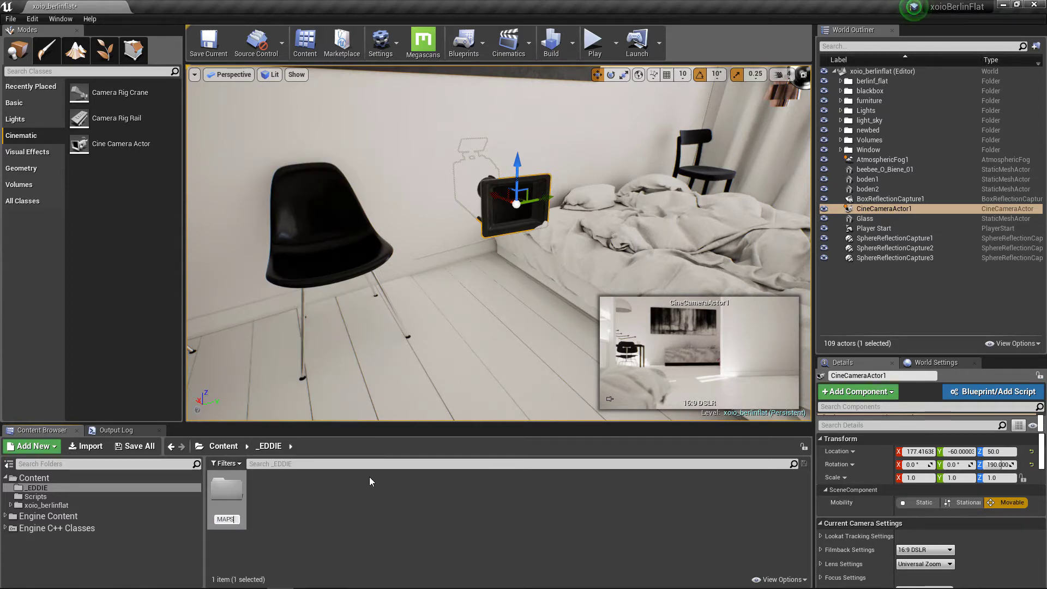
{"action": "key", "text": "Return"}
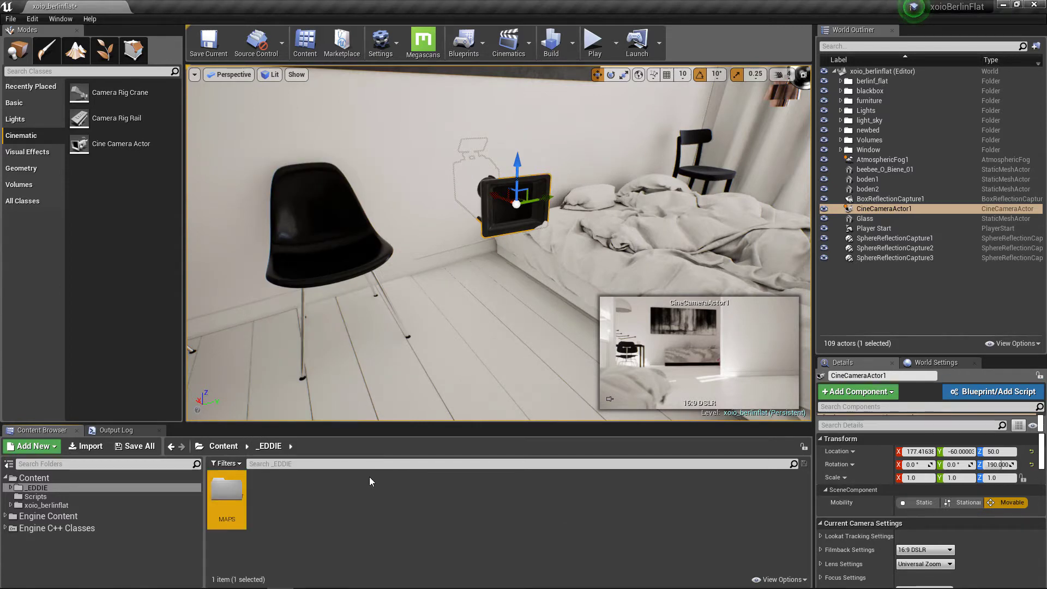
Step: Save the current level as SINGLE_SHOT in the _EDDIE/MAPS folder and open that folder in the Content Browser
{"action": "left_click", "coordinate": [10, 19]}
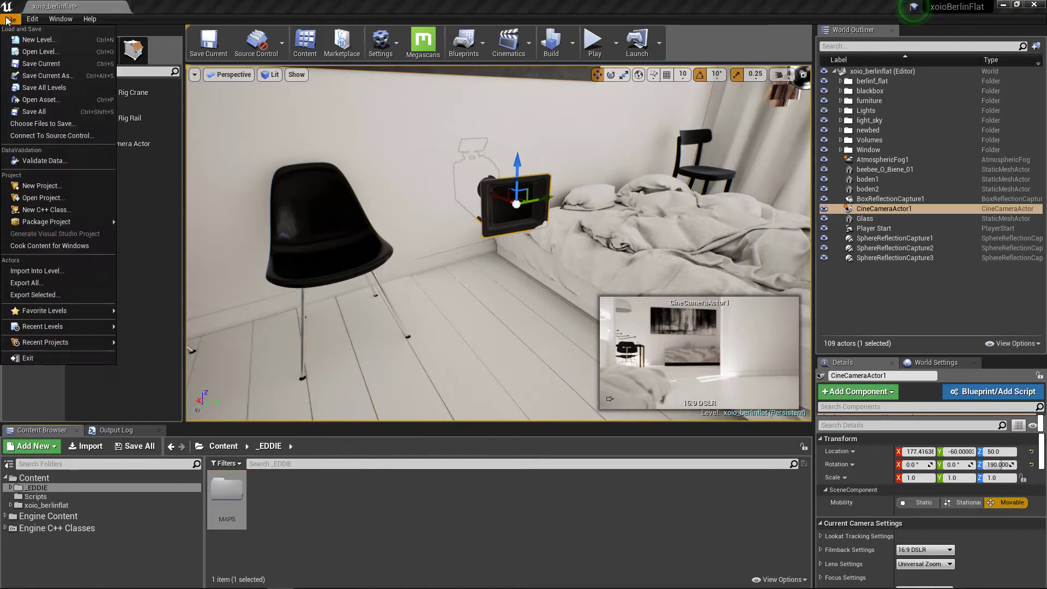
{"action": "left_click", "coordinate": [44, 75]}
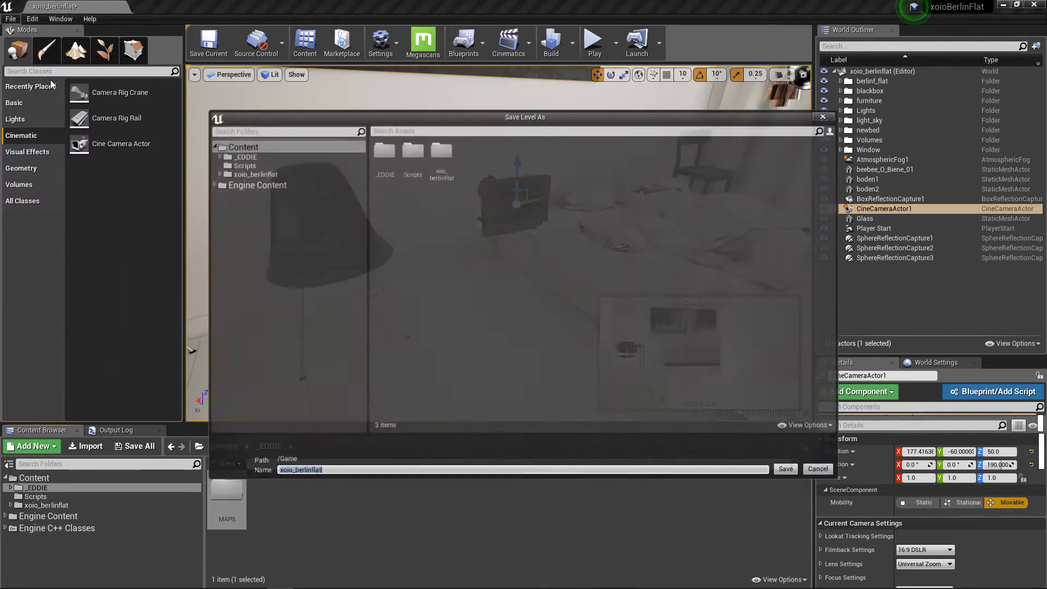
{"action": "left_click", "coordinate": [383, 155]}
{"action": "double_click", "coordinate": [385, 155]}
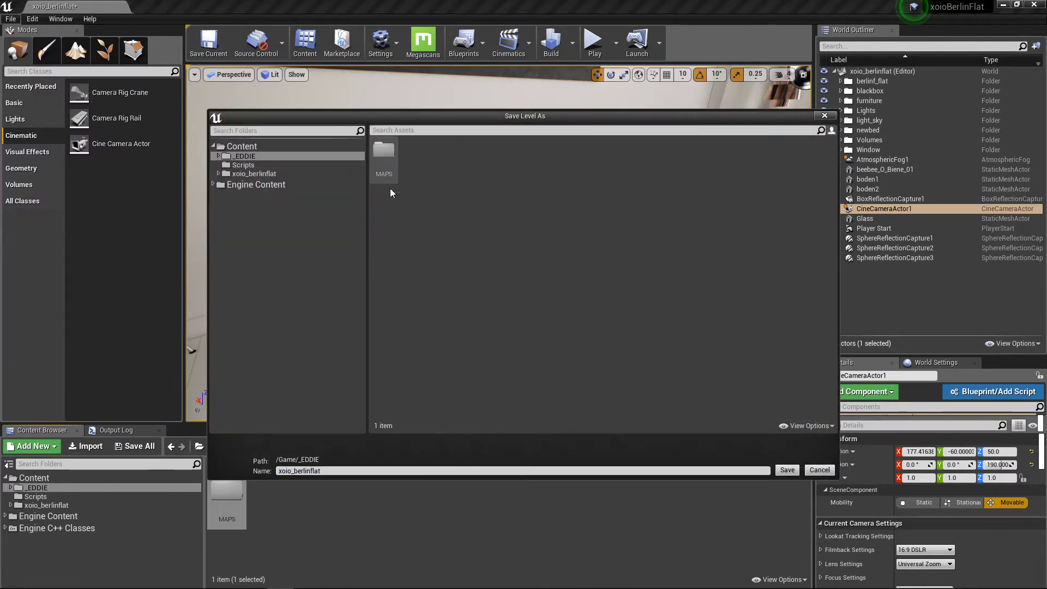
{"action": "double_click", "coordinate": [391, 151]}
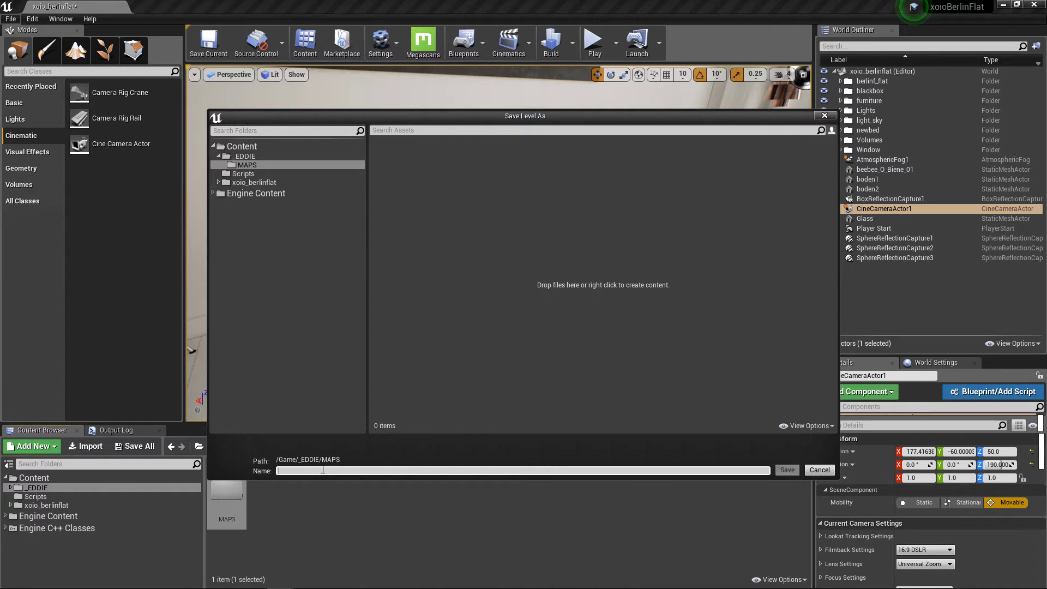
{"action": "type", "text": "SINGLE_SHOT"}
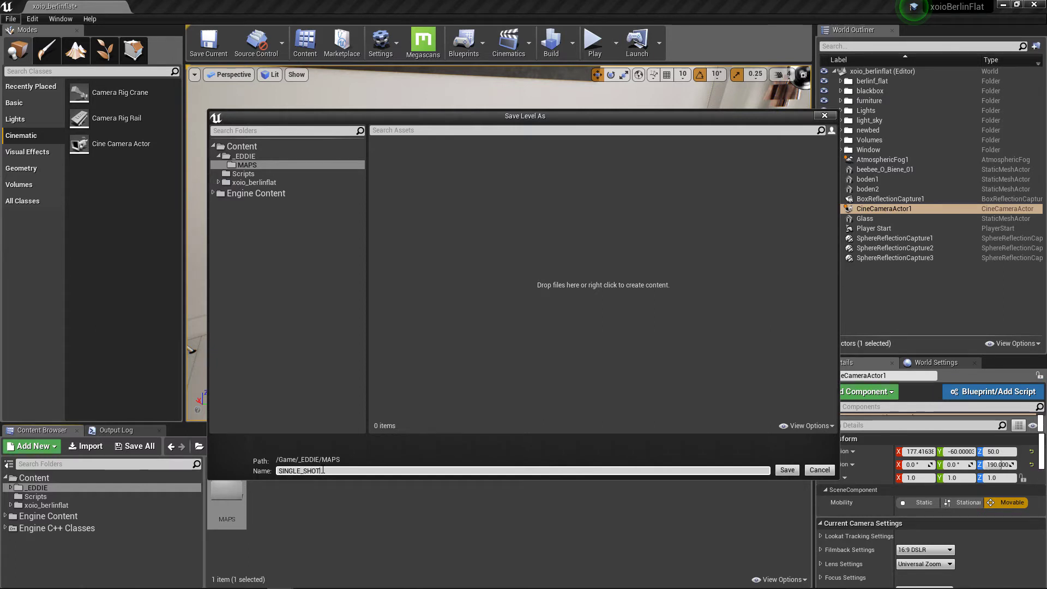
{"action": "key", "text": "Return"}
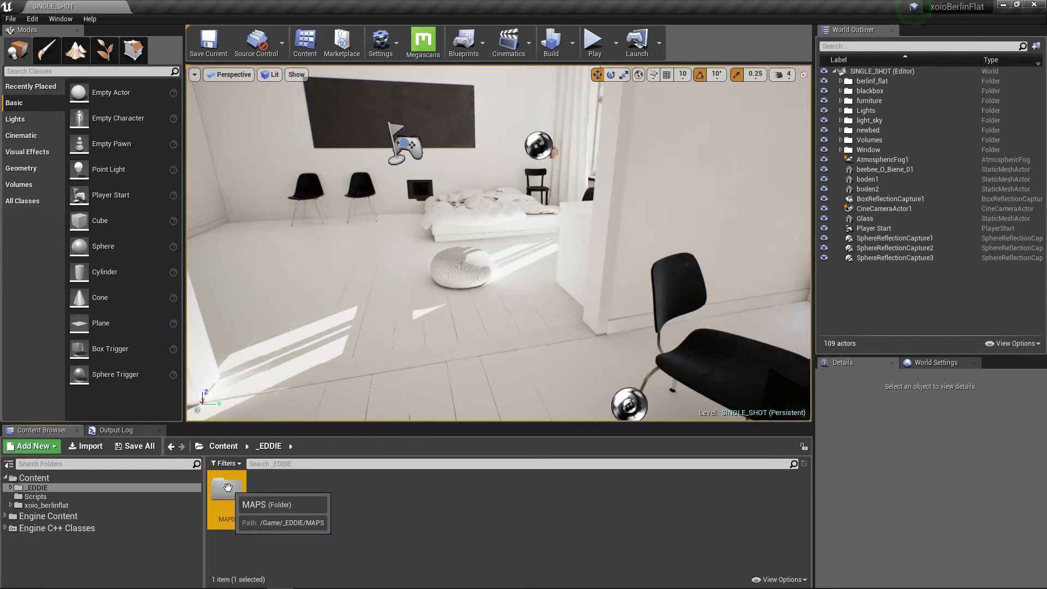
{"action": "double_click", "coordinate": [227, 486]}
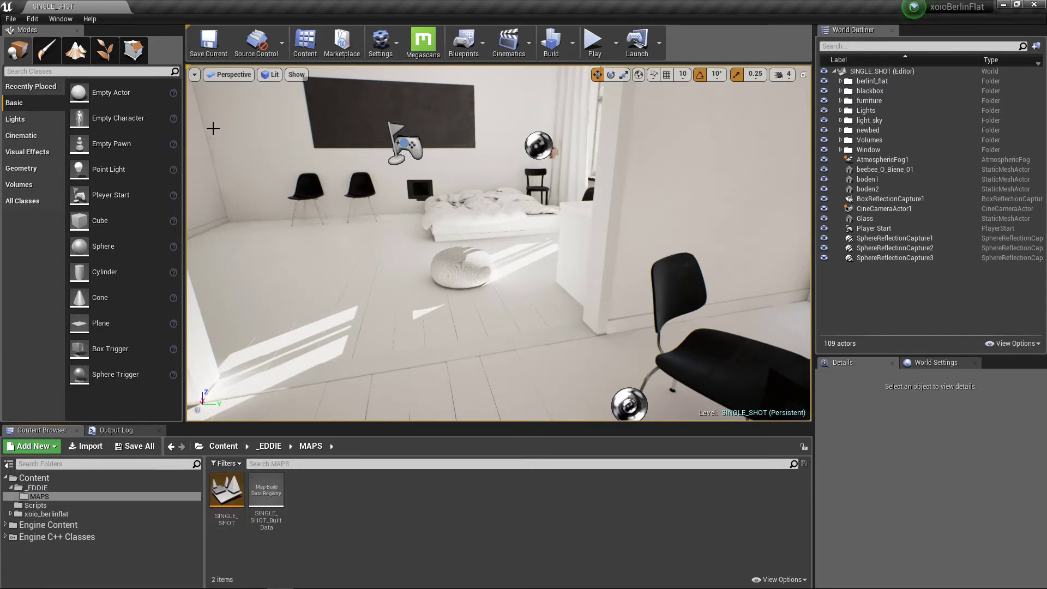
Step: Split the viewport into two side-by-side panes and shrink the Modes panel to give them more width
{"action": "left_click", "coordinate": [194, 75]}
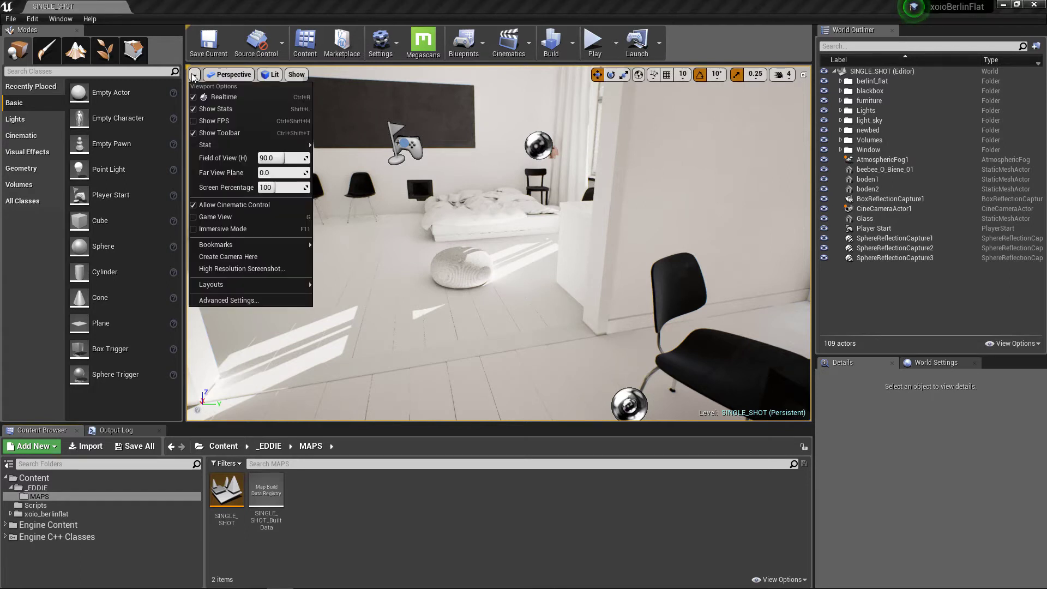
{"action": "mouse_move", "coordinate": [243, 287]}
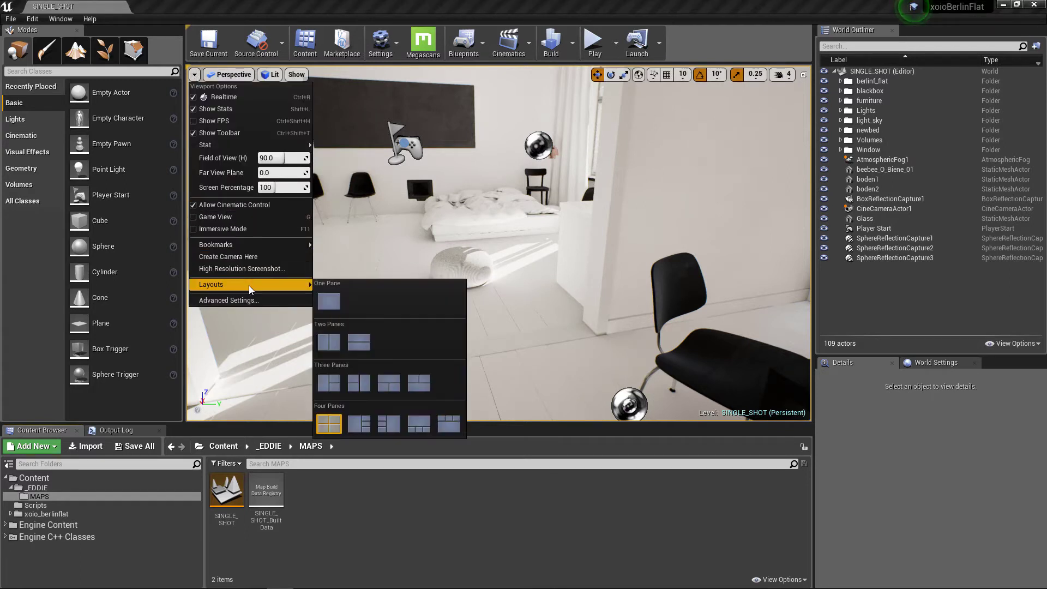
{"action": "left_click", "coordinate": [335, 345]}
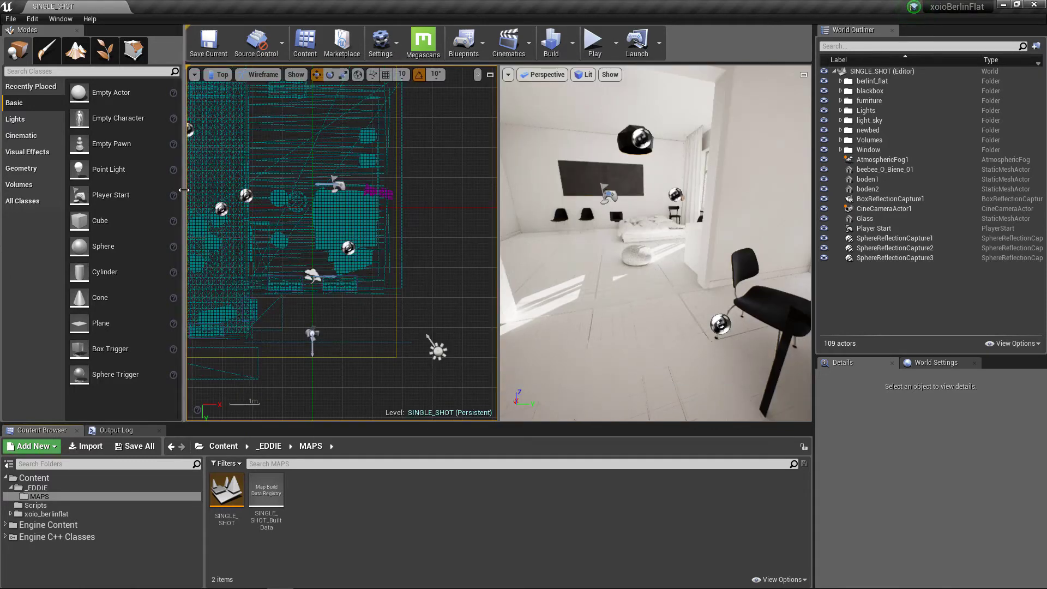
{"action": "left_click_drag", "start_coordinate": [183, 190], "coordinate": [12, 221]}
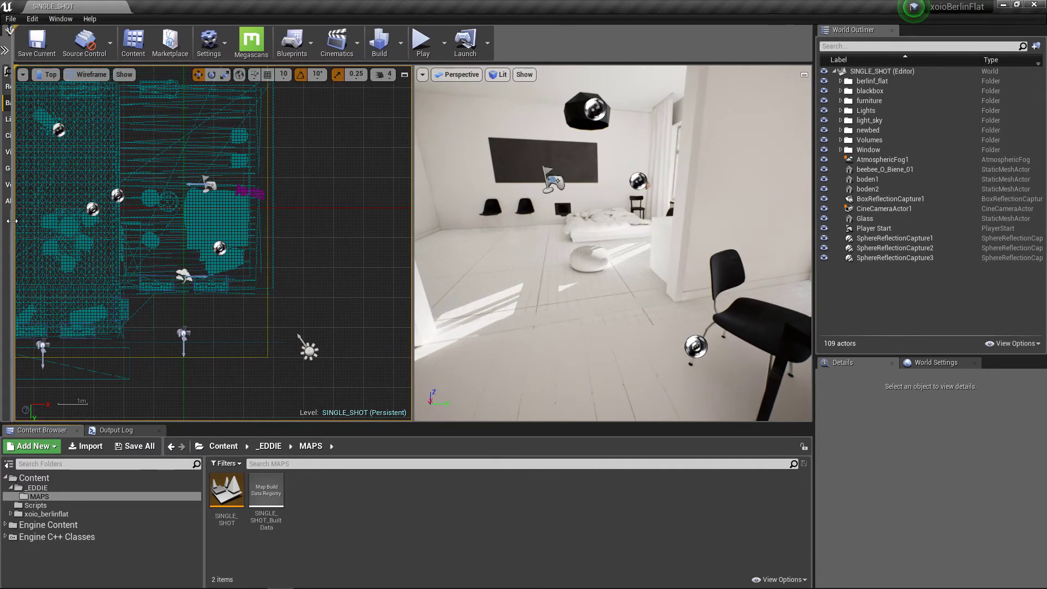
Step: Switch the Top wireframe viewport to Perspective and bring its view closer to the bed area
{"action": "left_click", "coordinate": [46, 75]}
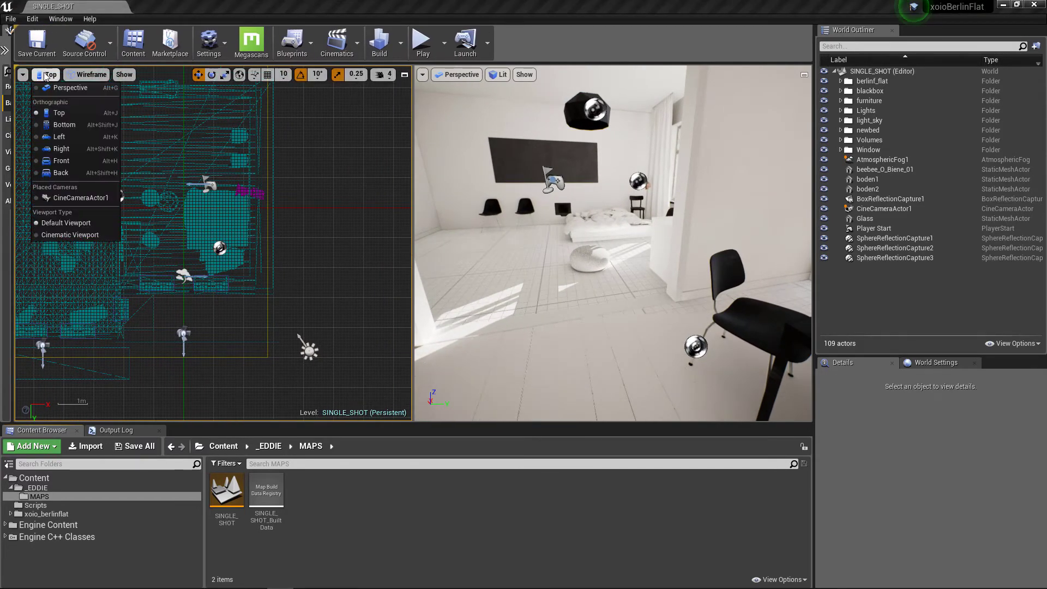
{"action": "left_click", "coordinate": [68, 88]}
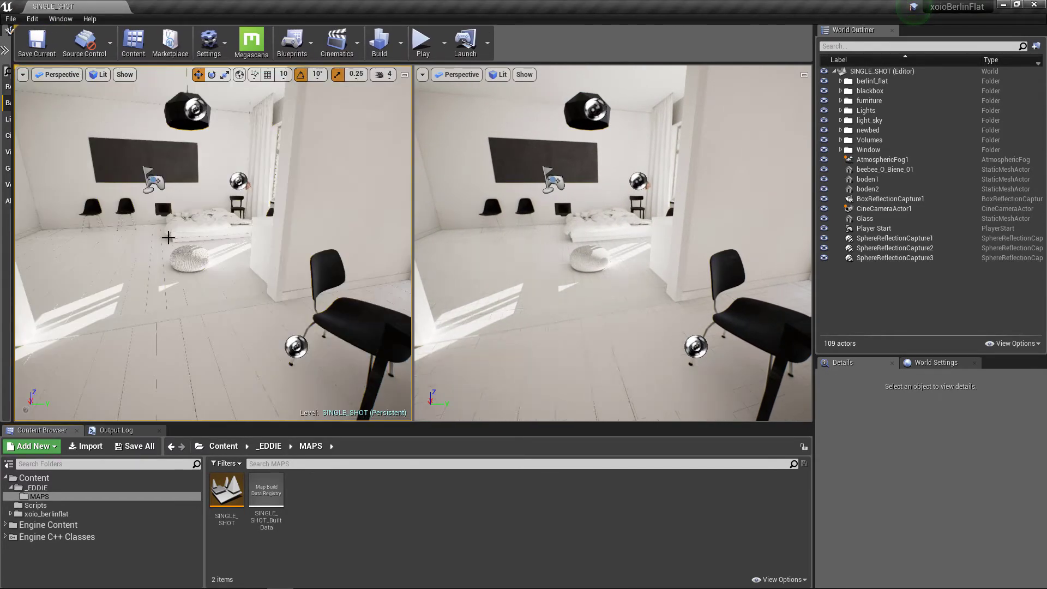
{"action": "key", "text": "a"}
{"action": "right_click_drag", "start_coordinate": [183, 314], "coordinate": [153, 296]}
{"action": "key", "text": "w"}
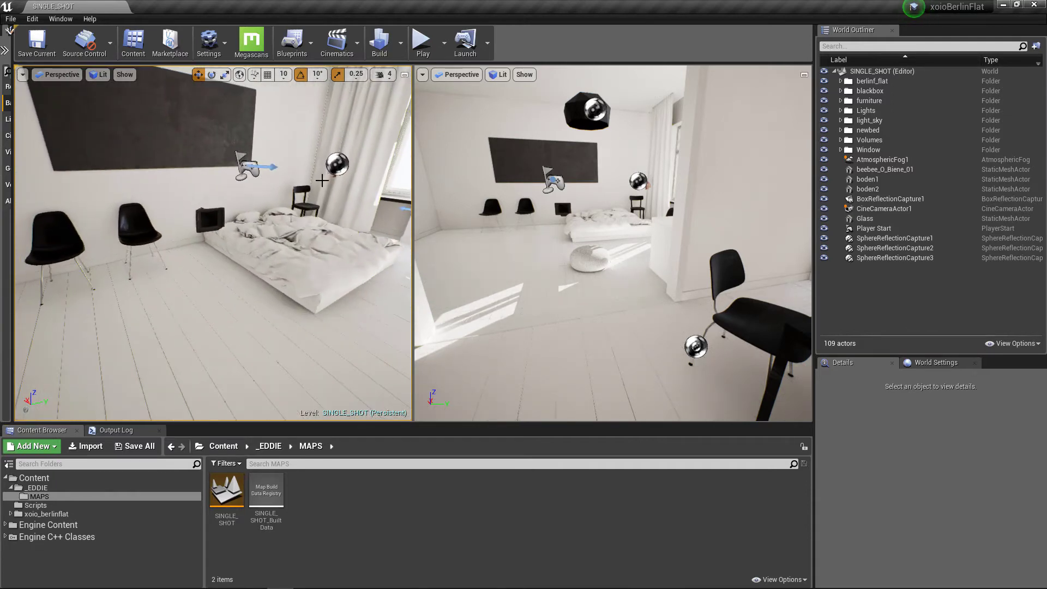
Step: Change the second perspective viewport's type to Cinematic Viewport
{"action": "left_click", "coordinate": [423, 110]}
{"action": "left_click", "coordinate": [458, 75]}
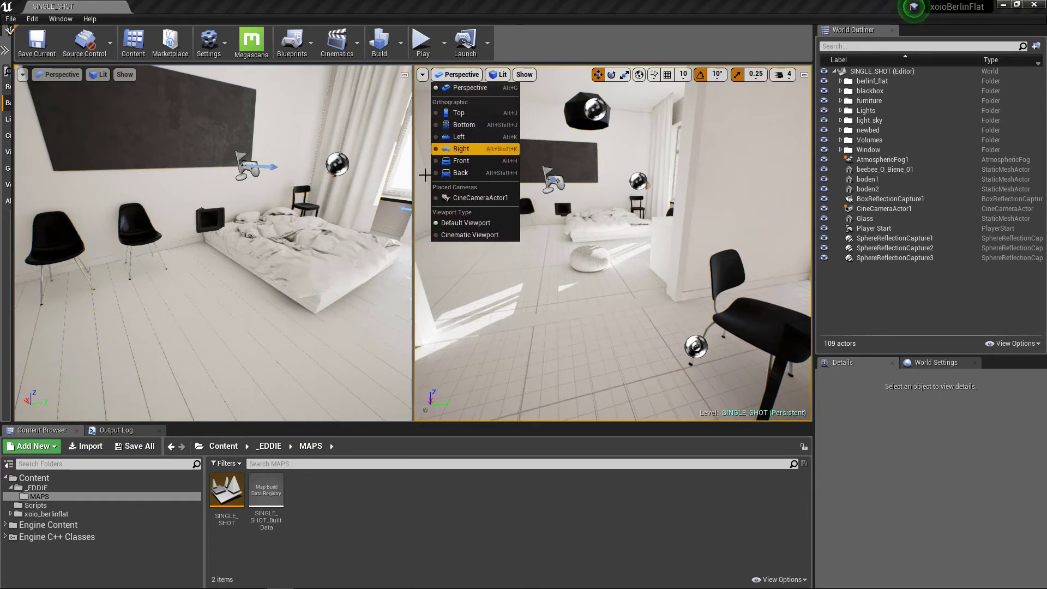
{"action": "left_click", "coordinate": [469, 234]}
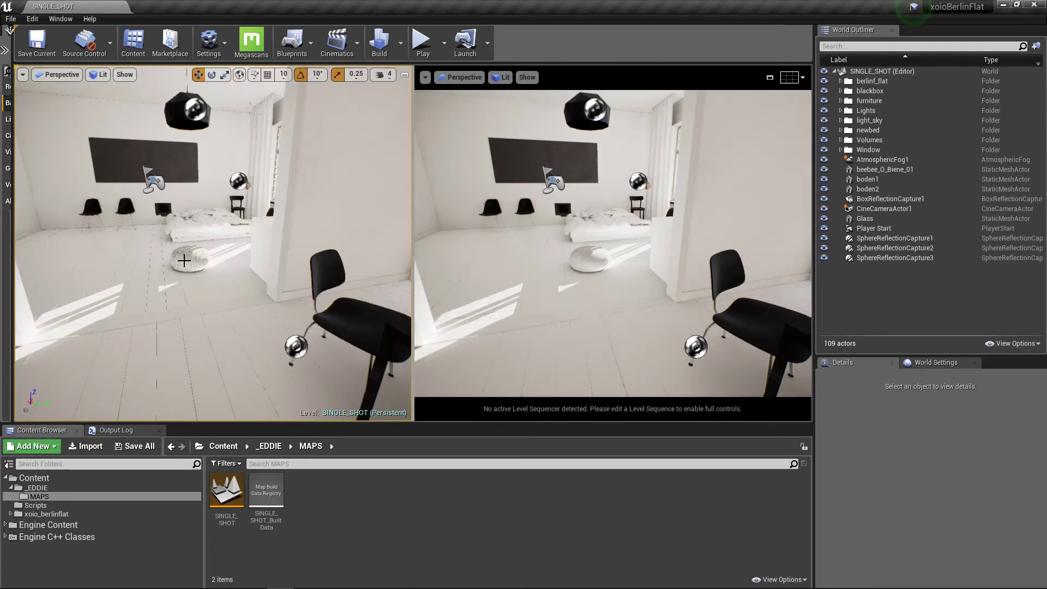
Step: Pilot CineCameraActor1 in the cinematic viewport and exit pilot mode again
{"action": "left_click", "coordinate": [553, 179]}
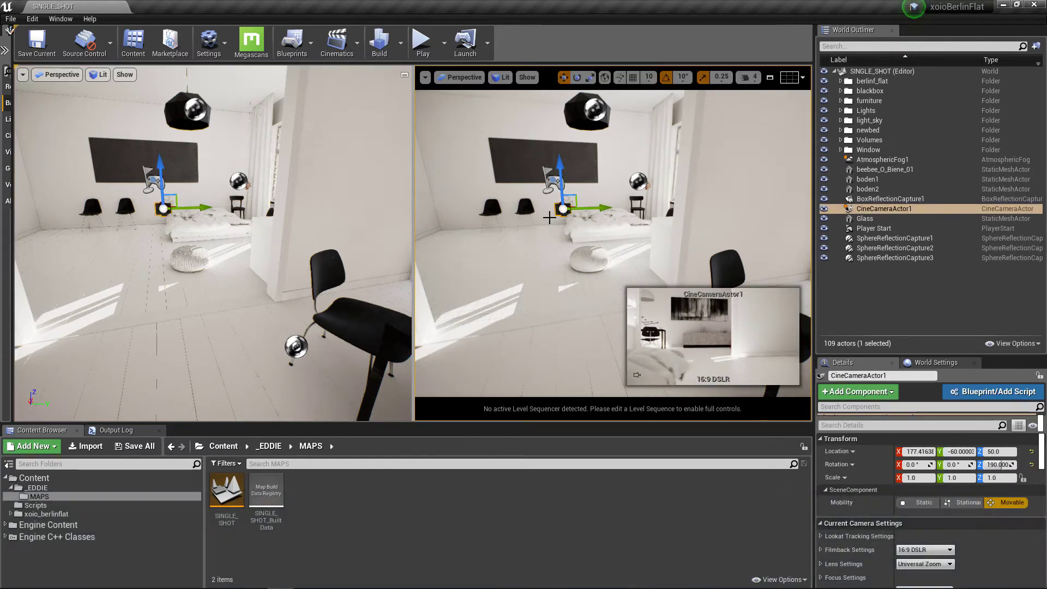
{"action": "key", "text": "f"}
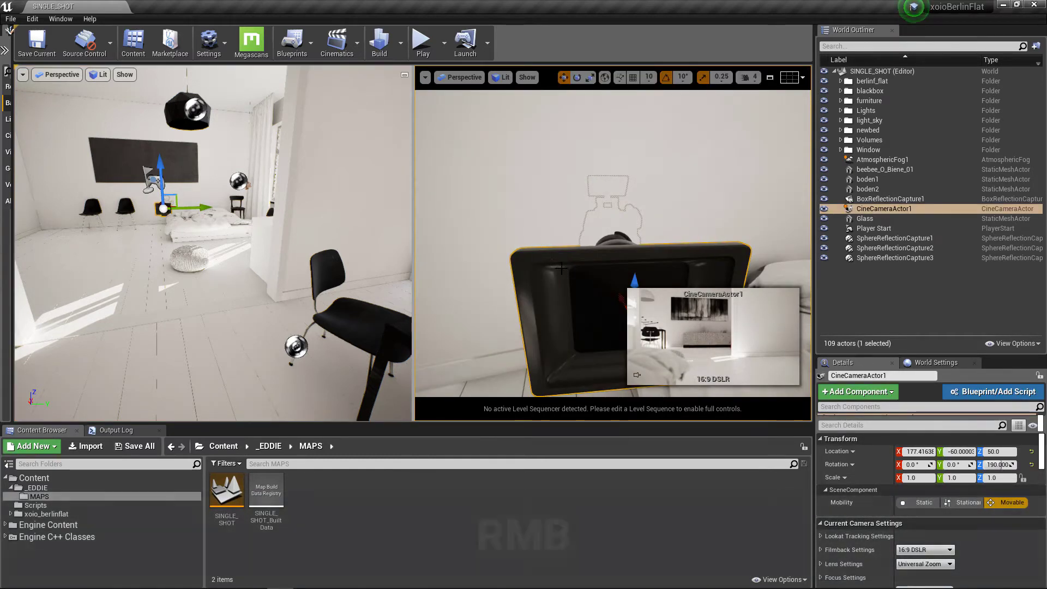
{"action": "right_click_drag", "start_coordinate": [561, 268], "coordinate": [616, 253]}
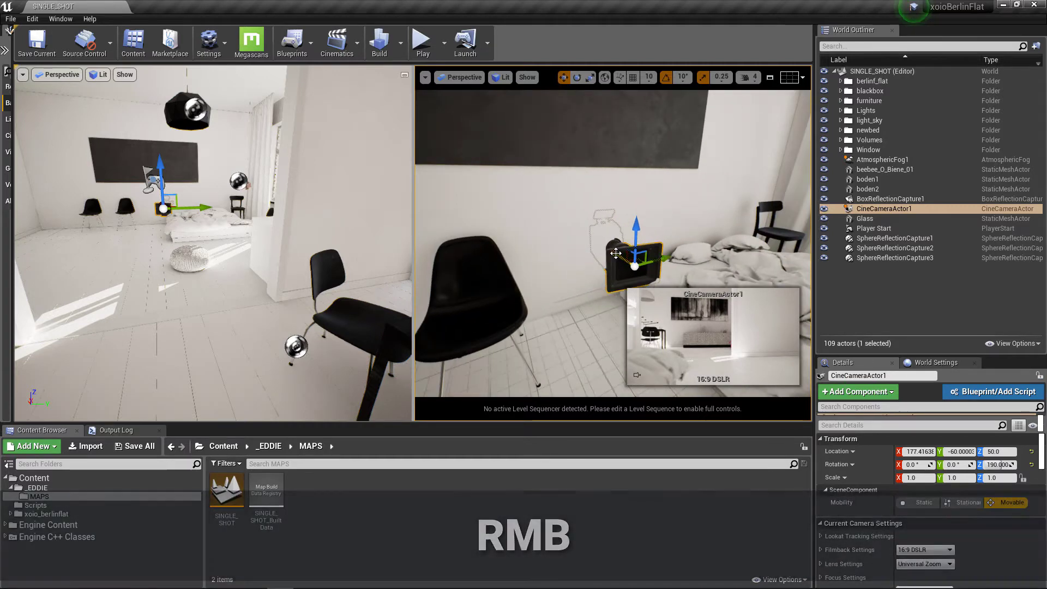
{"action": "right_click", "coordinate": [615, 253]}
{"action": "mouse_move", "coordinate": [647, 422]}
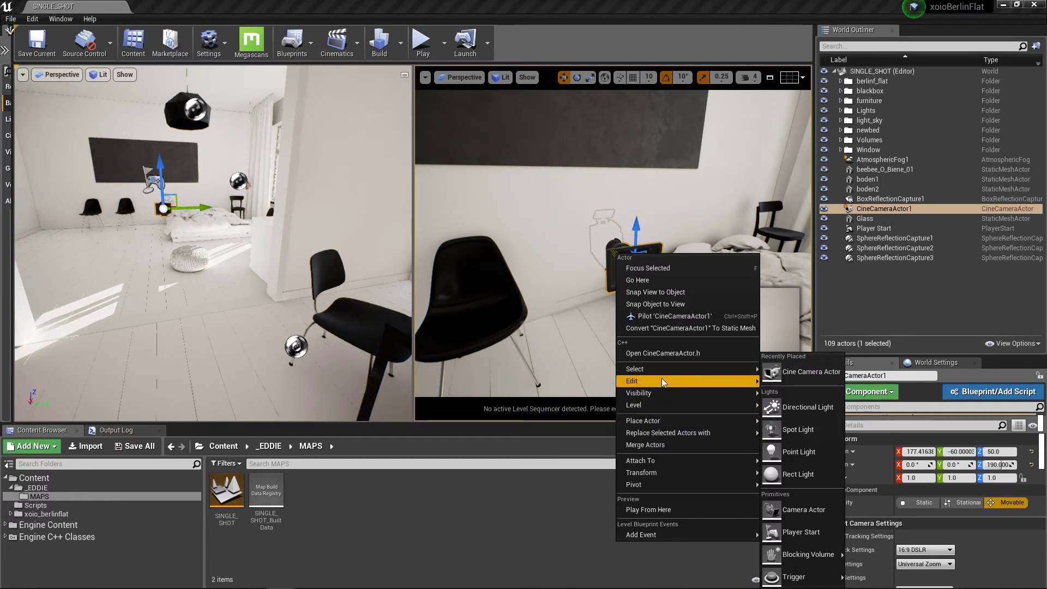
{"action": "left_click", "coordinate": [660, 316]}
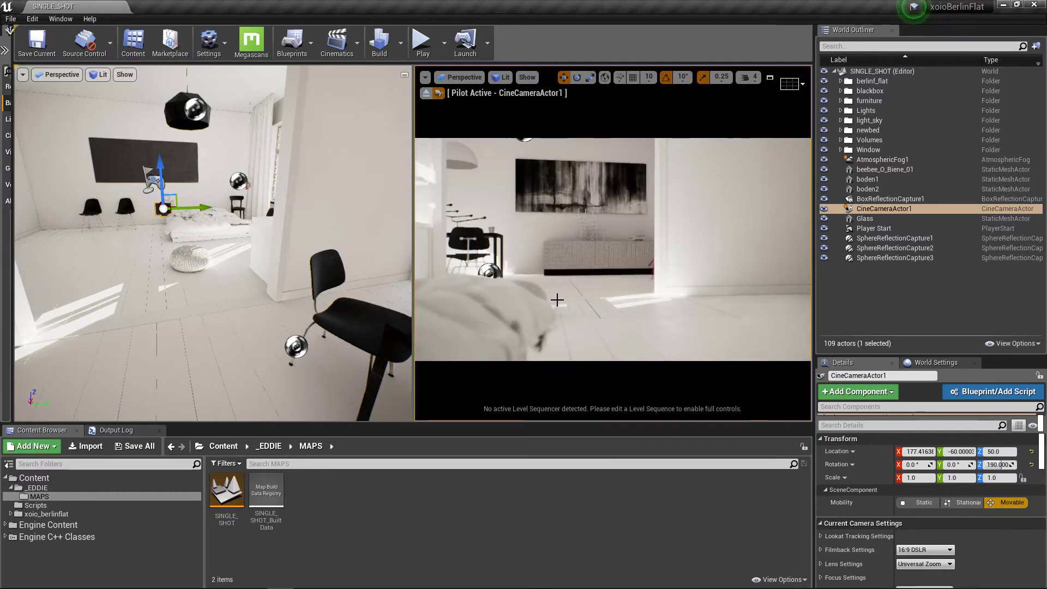
{"action": "left_click", "coordinate": [426, 95]}
{"action": "left_click", "coordinate": [426, 95]}
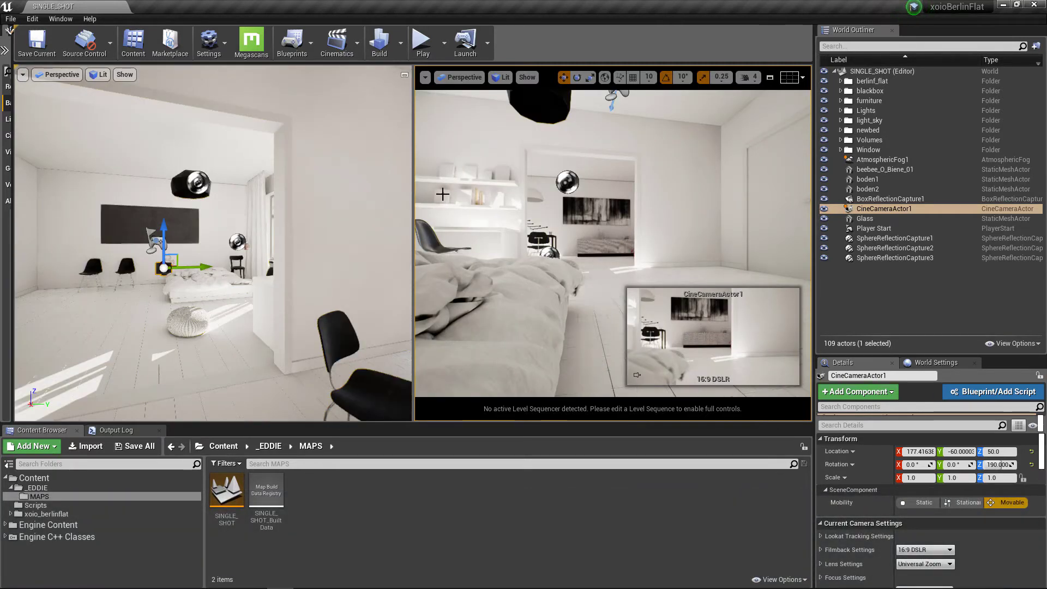
Step: Pilot CineCameraActor1 in the cinematic viewport and bring the other perspective view close to the camera beside the bed
{"action": "right_click", "coordinate": [864, 213]}
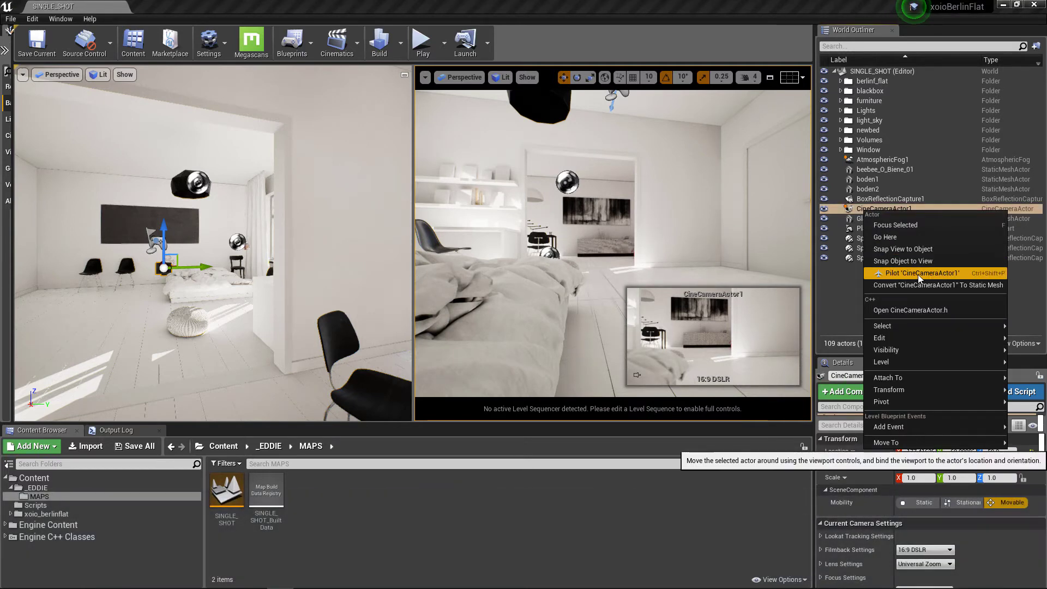
{"action": "left_click", "coordinate": [919, 274]}
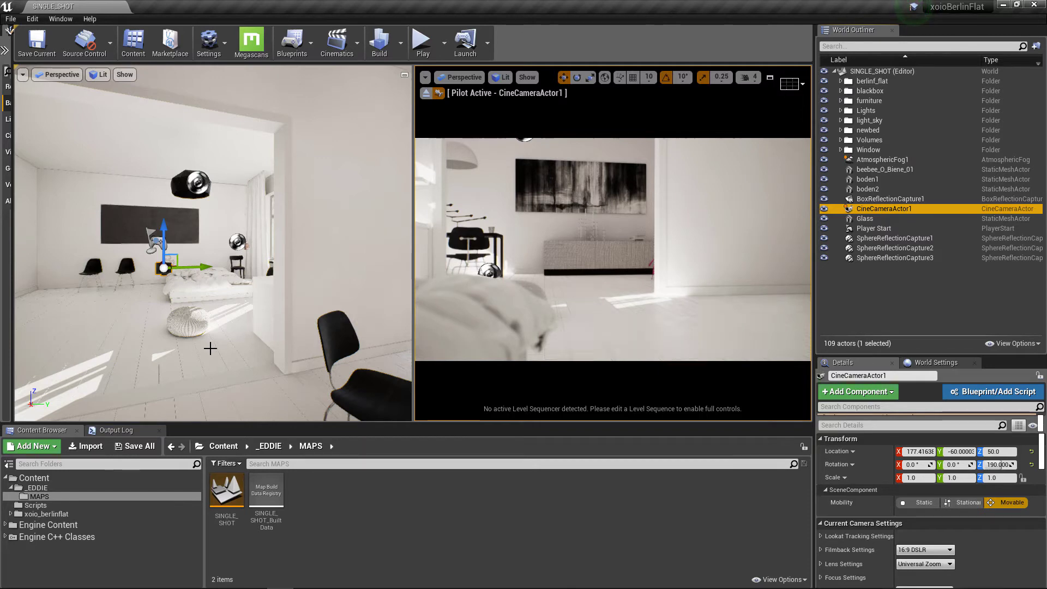
{"action": "left_click_drag", "start_coordinate": [201, 348], "coordinate": [159, 263], "text": "alt"}
{"action": "right_click_drag", "start_coordinate": [174, 255], "coordinate": [229, 268]}
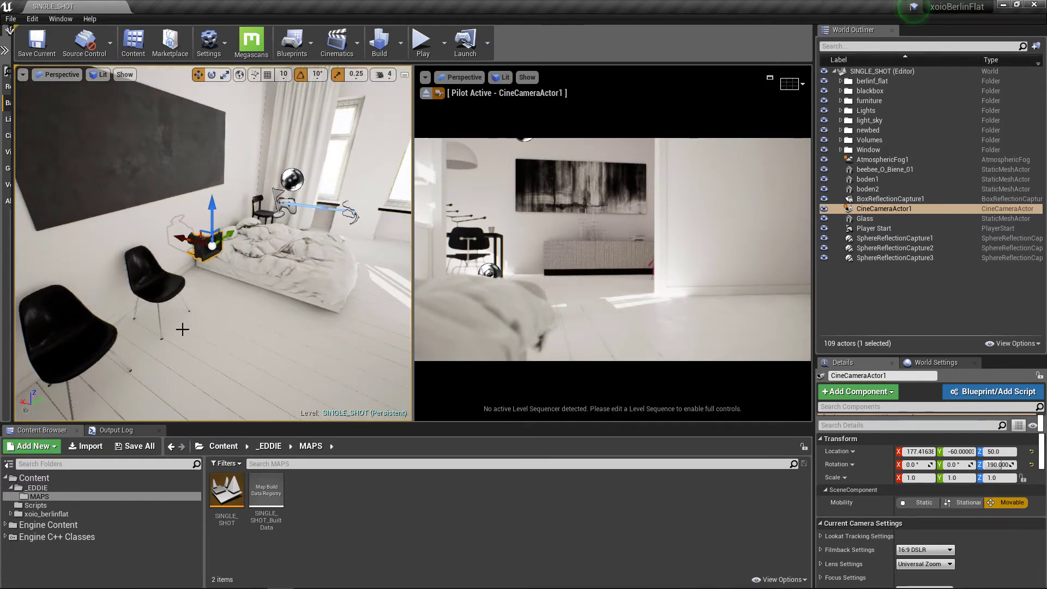
Step: Create a folder named SHOTS inside the _EDDIE content folder
{"action": "left_click", "coordinate": [38, 489]}
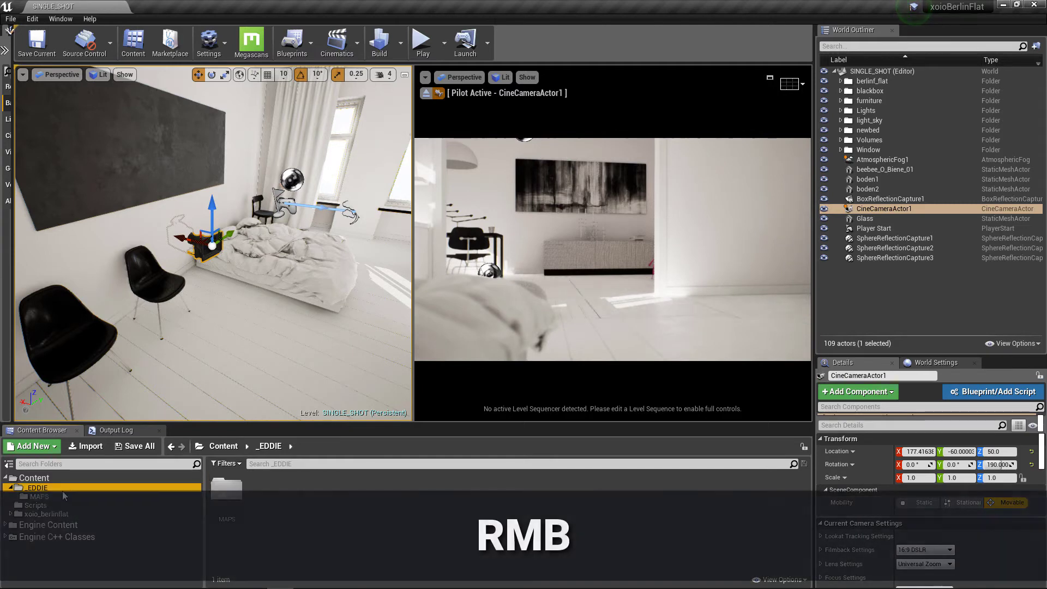
{"action": "right_click", "coordinate": [280, 495]}
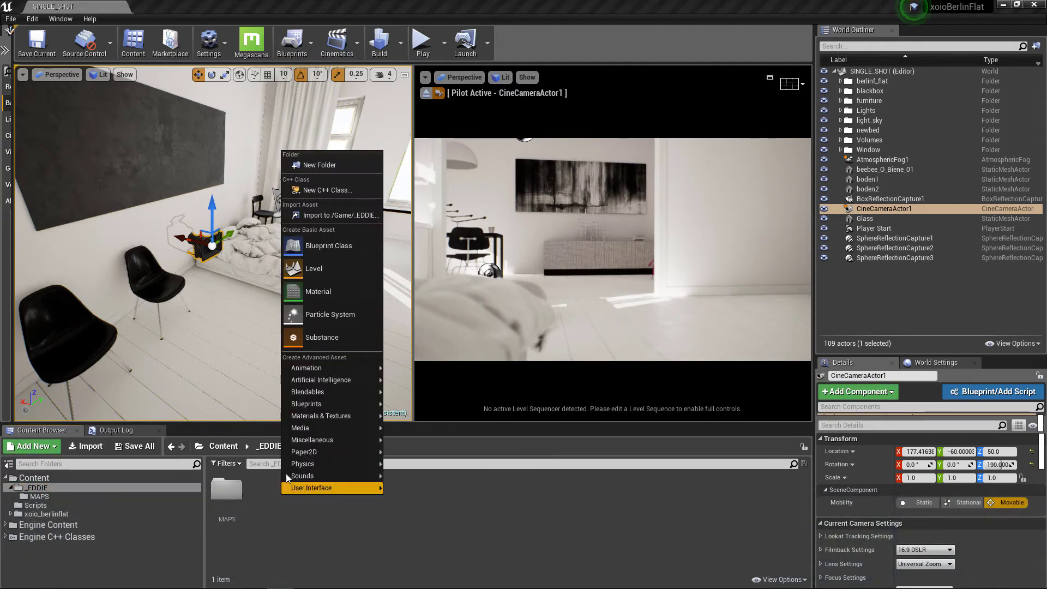
{"action": "left_click", "coordinate": [329, 165]}
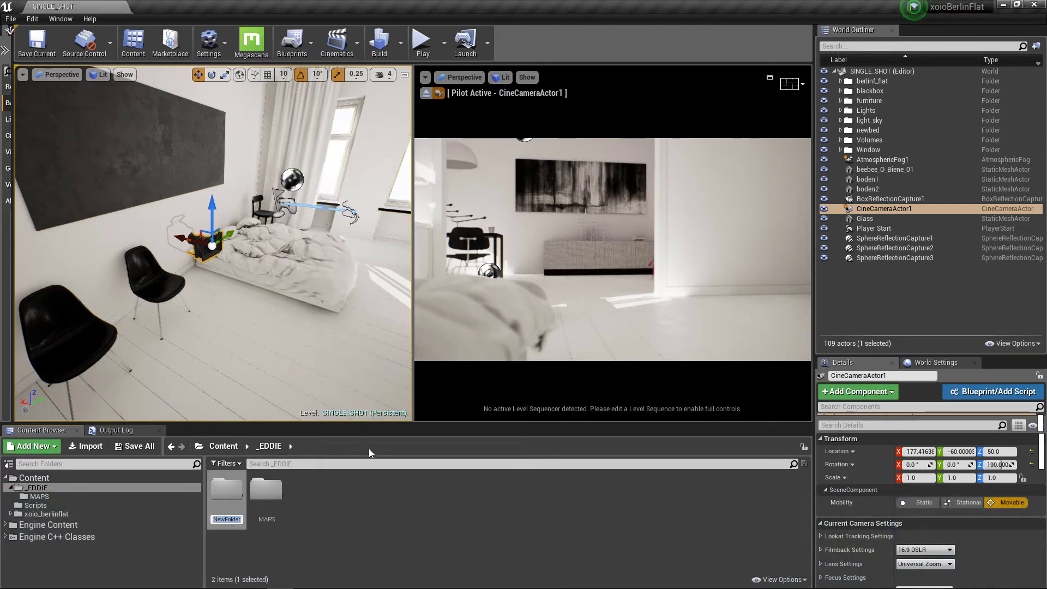
{"action": "type", "text": "SHOTS"}
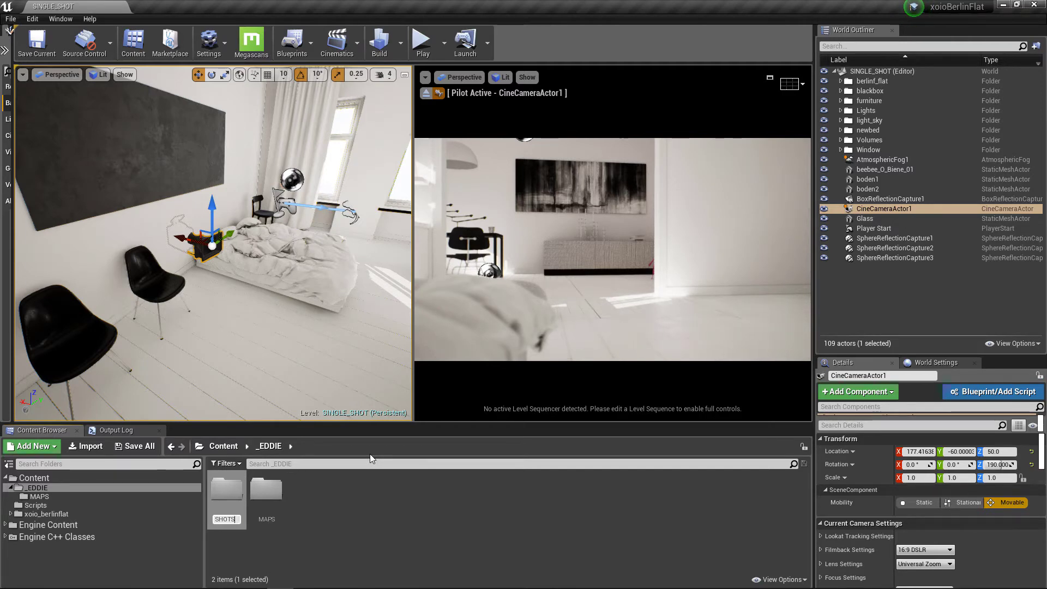
{"action": "key", "text": "Return"}
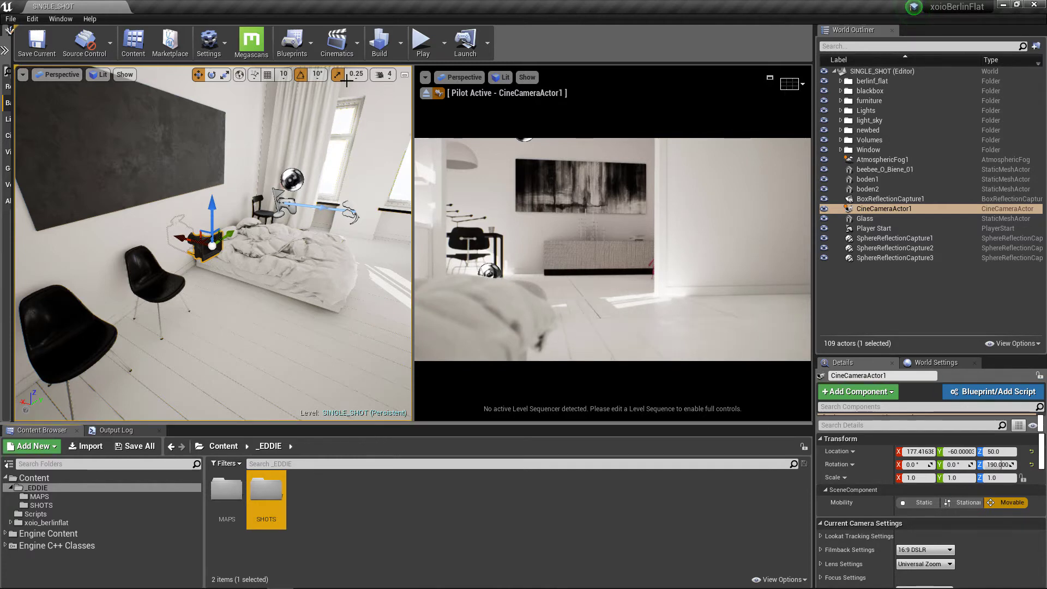
Step: Add a level sequence to the level and save it as Sequence_01 in the _EDDIE/SHOTS folder
{"action": "left_click", "coordinate": [359, 47]}
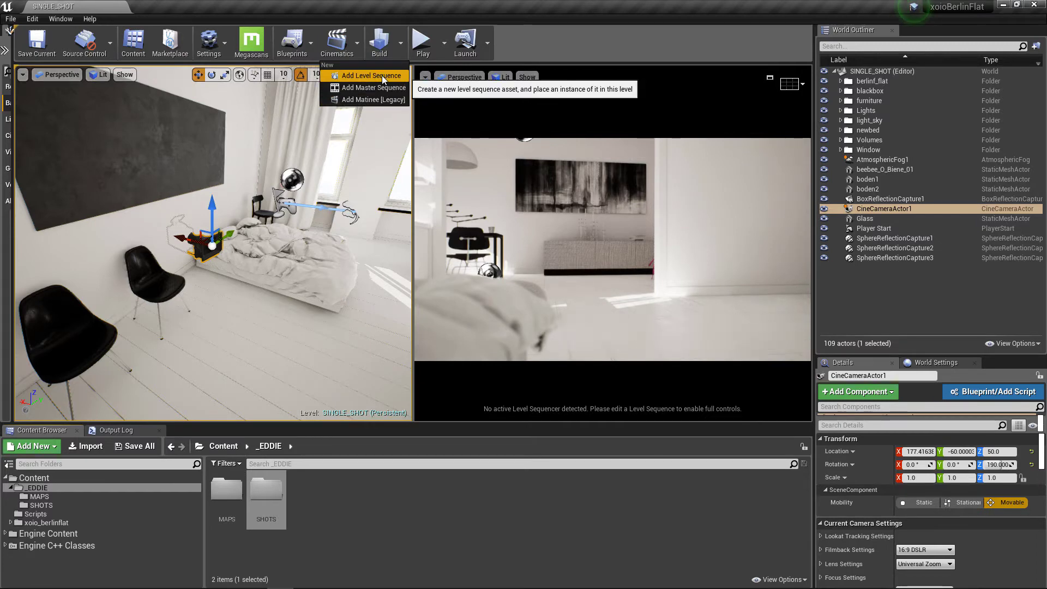
{"action": "left_click", "coordinate": [382, 75]}
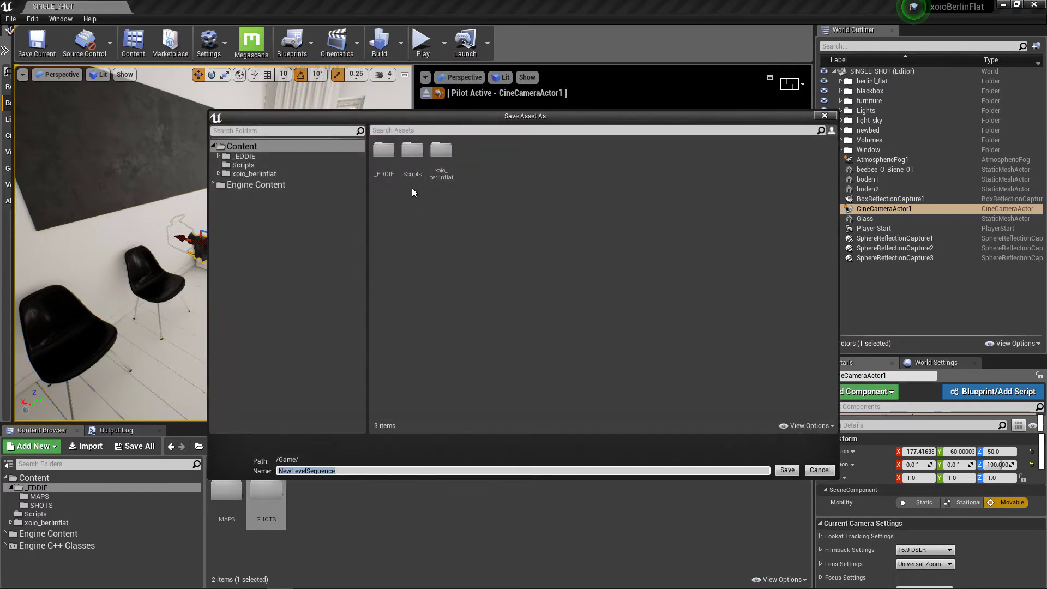
{"action": "left_click", "coordinate": [244, 156]}
{"action": "double_click", "coordinate": [410, 153]}
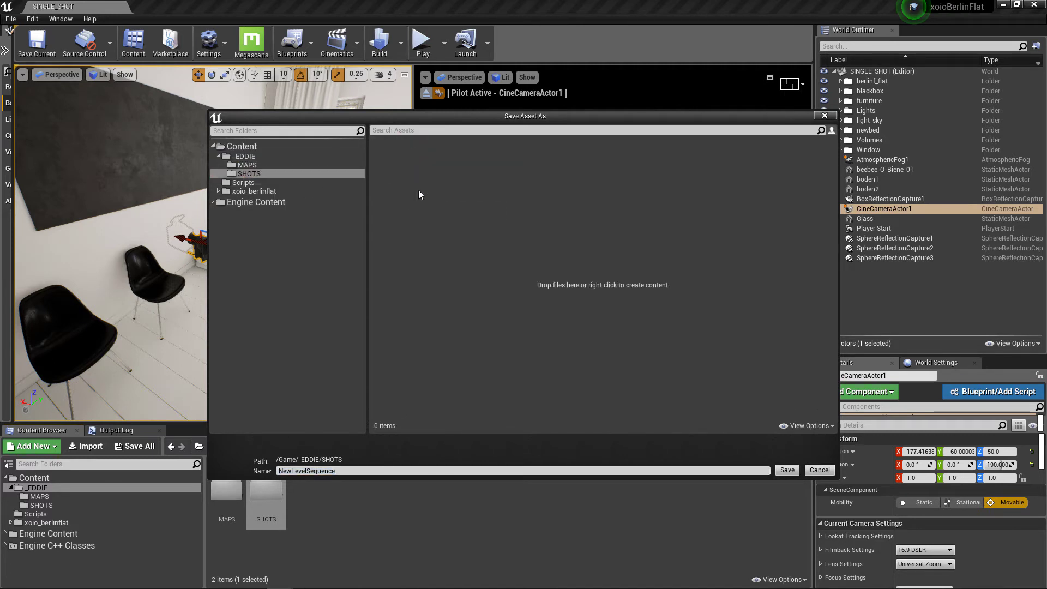
{"action": "left_click", "coordinate": [293, 470]}
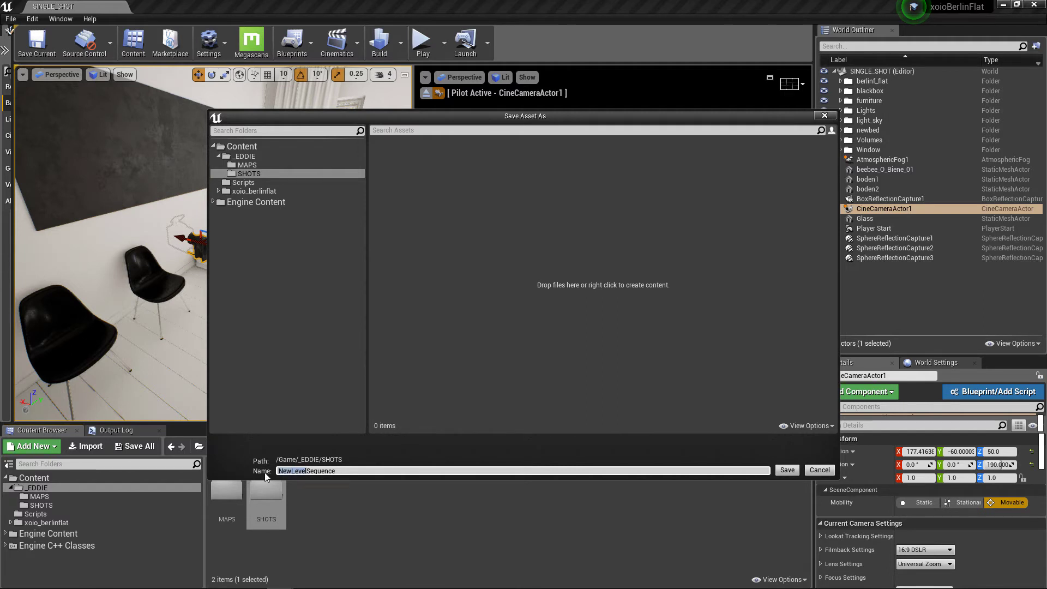
{"action": "key", "text": "BackSpace"}
{"action": "type", "text": "_"}
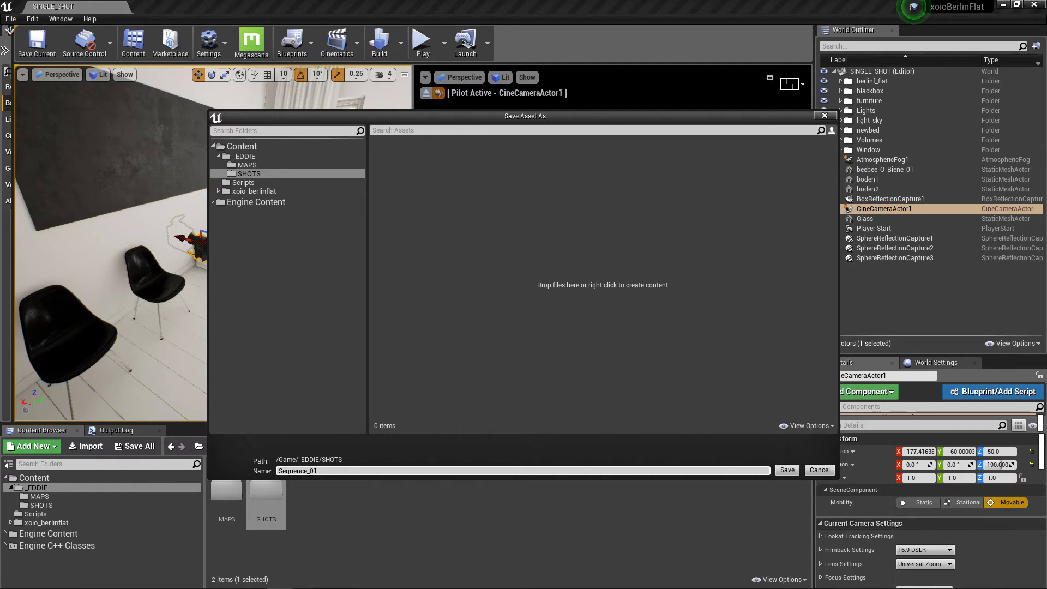
{"action": "type", "text": "01"}
{"action": "key", "text": "Return"}
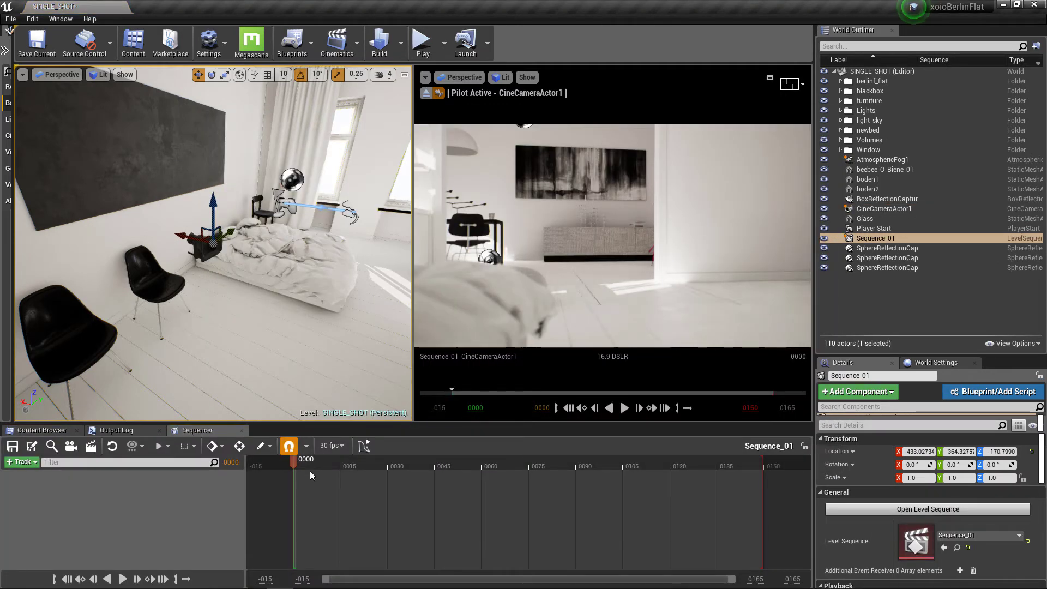
Step: Check the new sequence asset in the SHOTS folder, return to the Sequencer and review its frame rate options
{"action": "left_click", "coordinate": [42, 430]}
{"action": "double_click", "coordinate": [267, 502]}
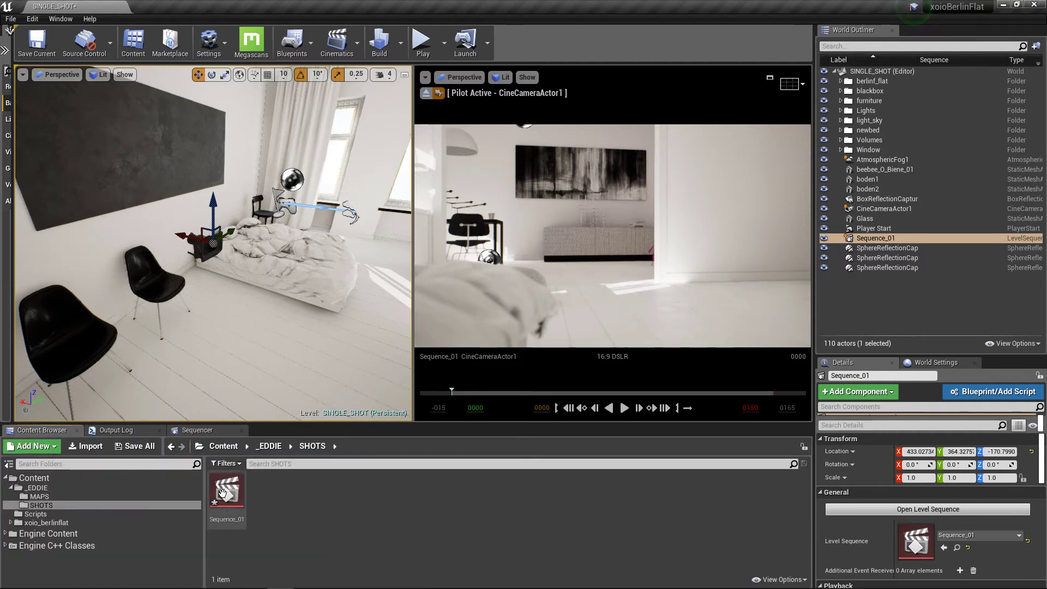
{"action": "left_click", "coordinate": [205, 434]}
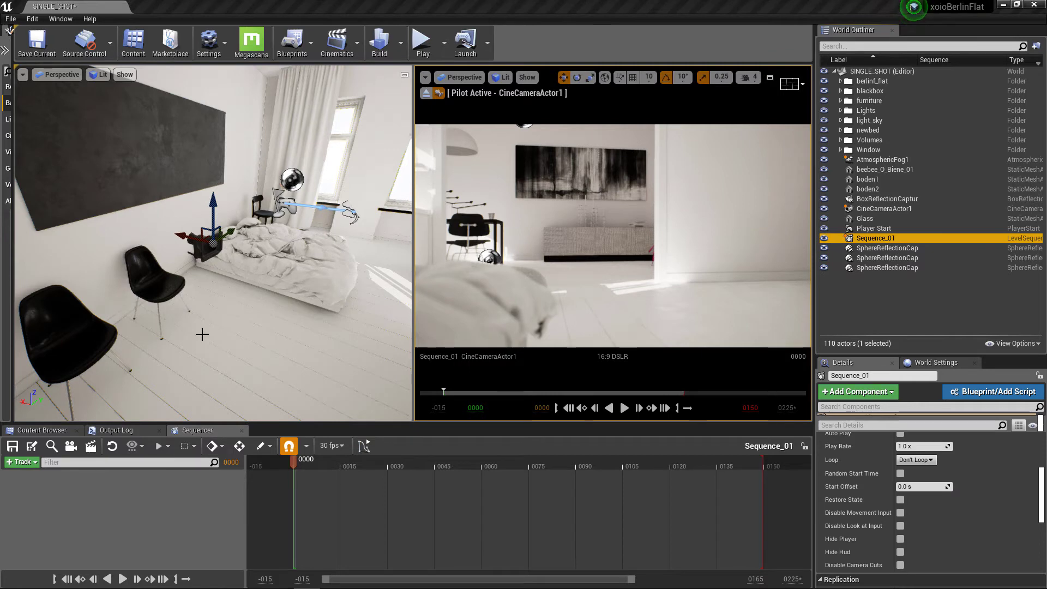
{"action": "left_click", "coordinate": [331, 446]}
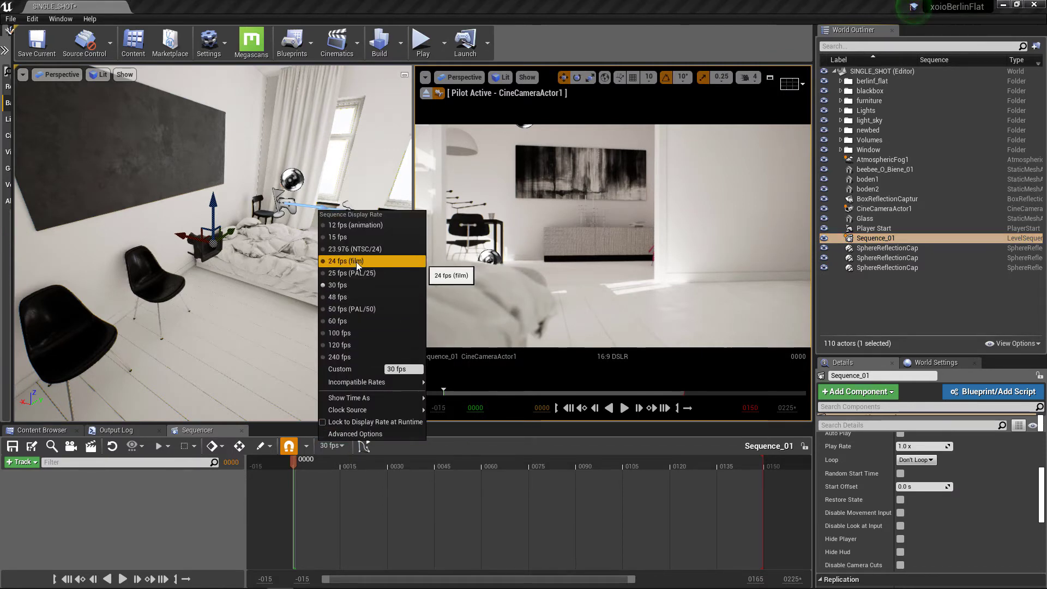
{"action": "left_click", "coordinate": [485, 445]}
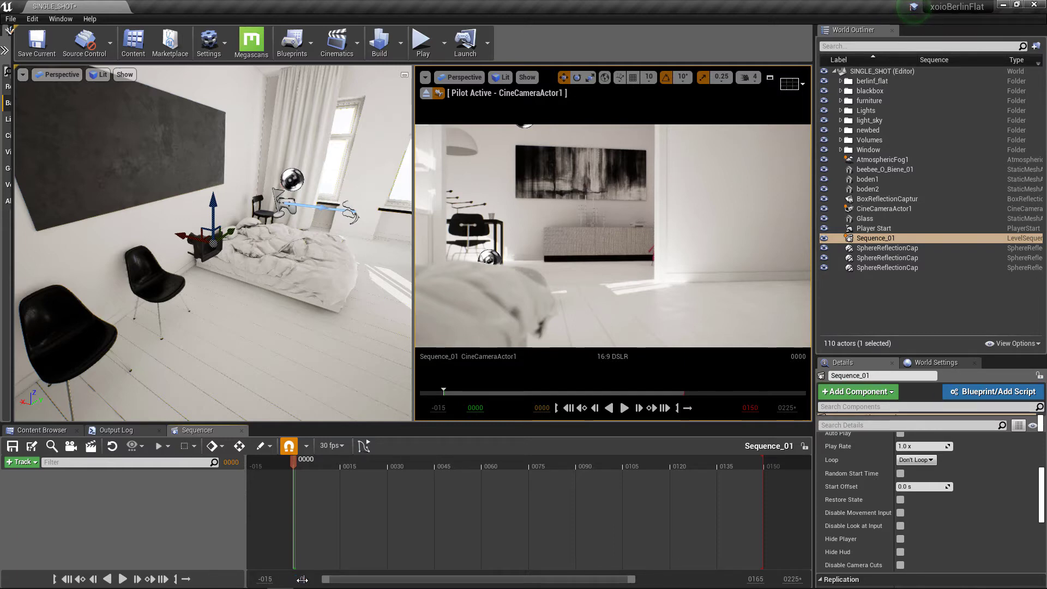
Step: Set both the view range start and the working range start of Sequence_01 to frame 0
{"action": "key", "text": "Return"}
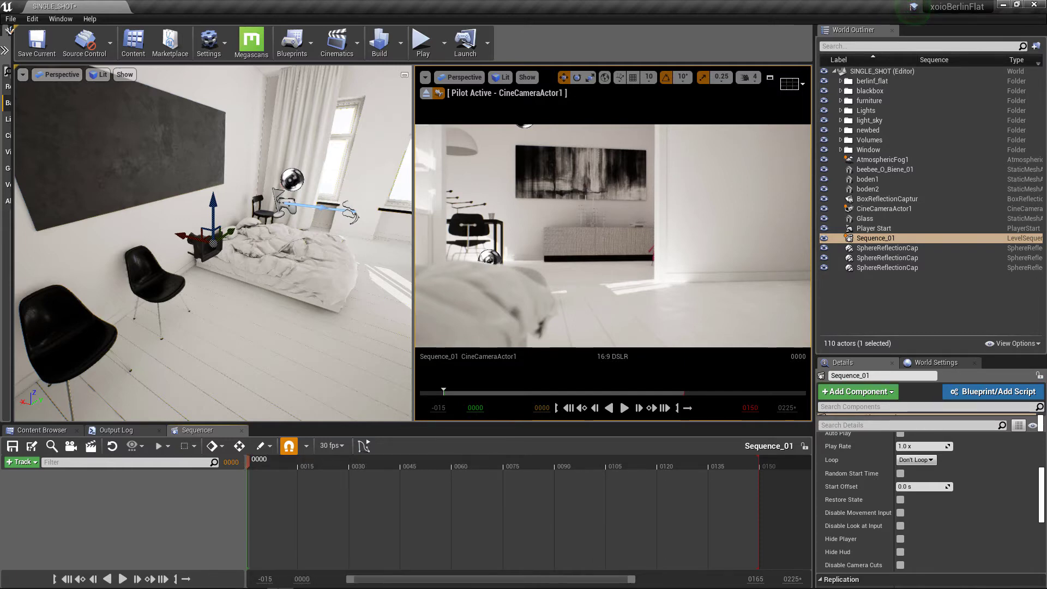
{"action": "left_click", "coordinate": [267, 577]}
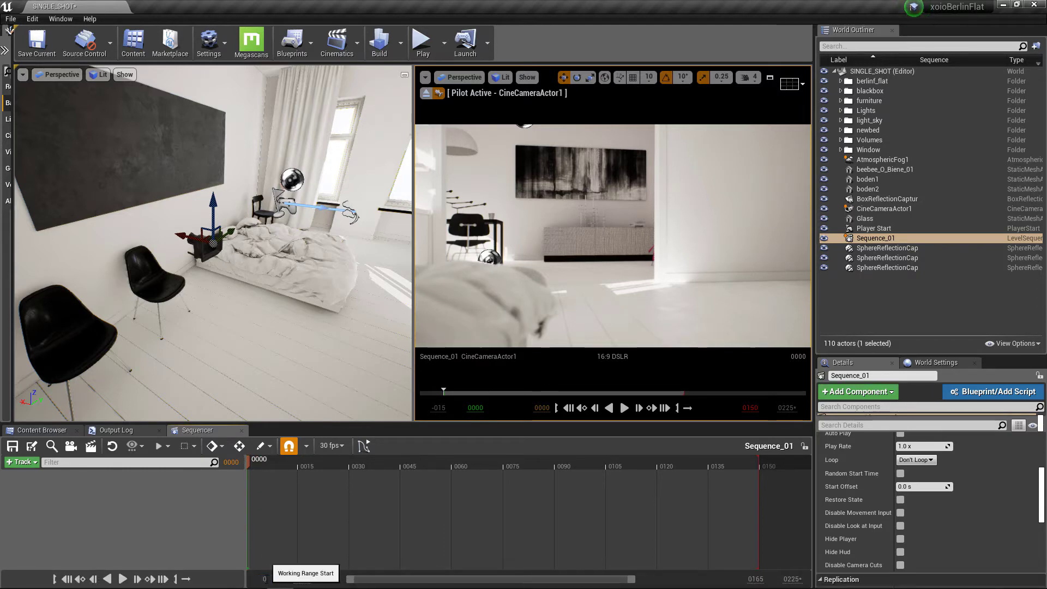
{"action": "type", "text": "0"}
{"action": "key", "text": "Return"}
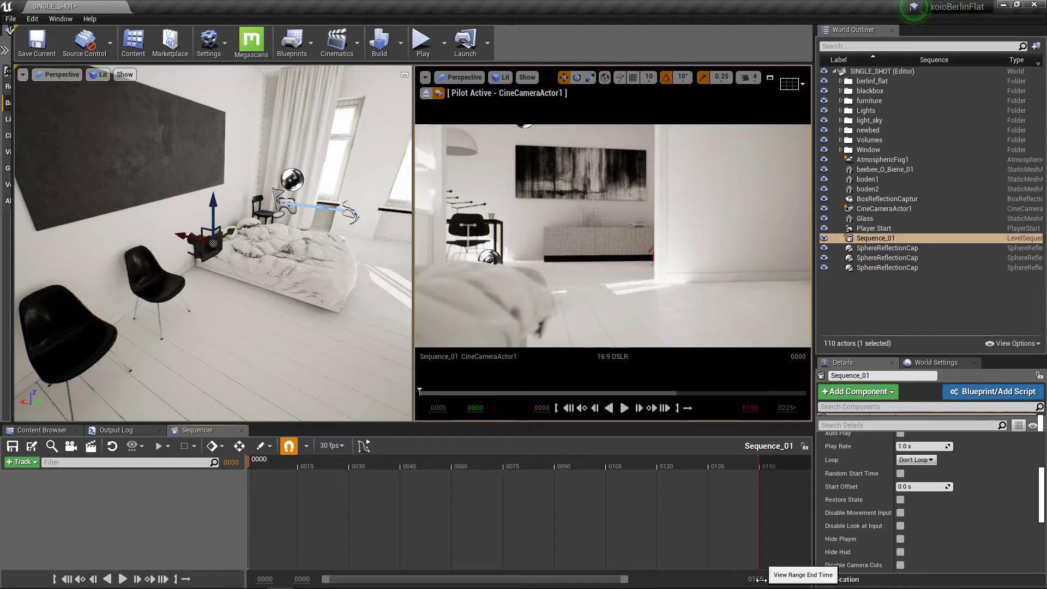
Step: Set both the view range end and the working range end of Sequence_01 to frame 120
{"action": "left_click", "coordinate": [759, 580]}
{"action": "type", "text": "1"}
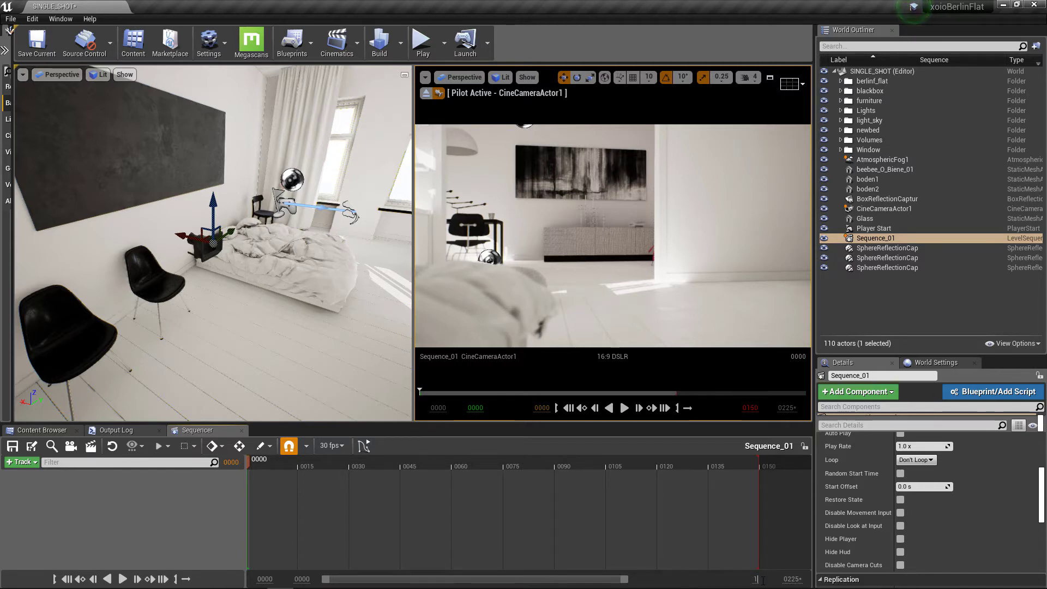
{"action": "type", "text": "20"}
{"action": "key", "text": "Return"}
{"action": "left_click", "coordinate": [792, 579]}
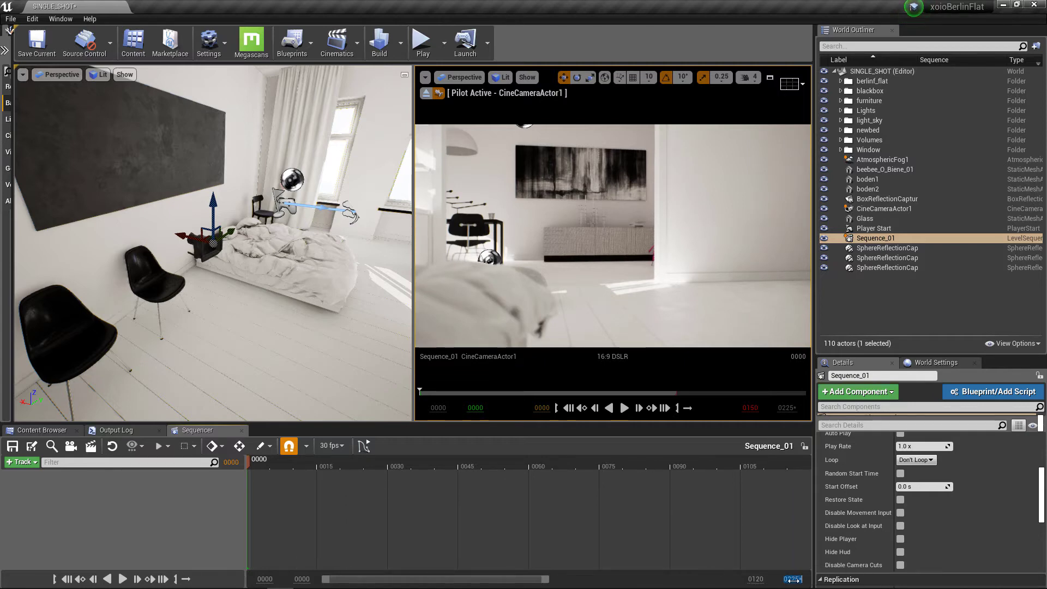
{"action": "type", "text": "120"}
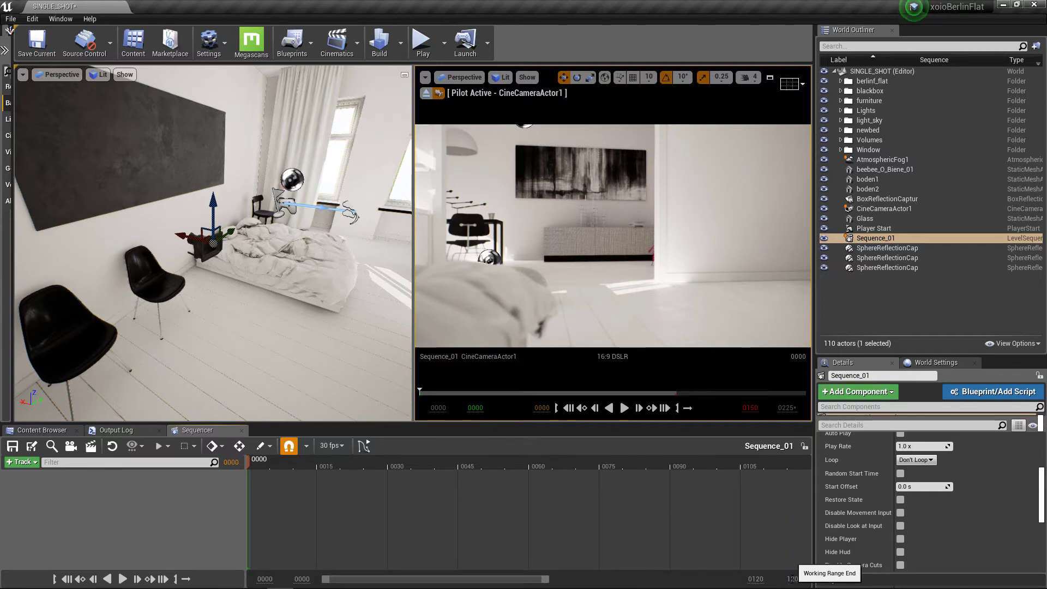
{"action": "key", "text": "Return"}
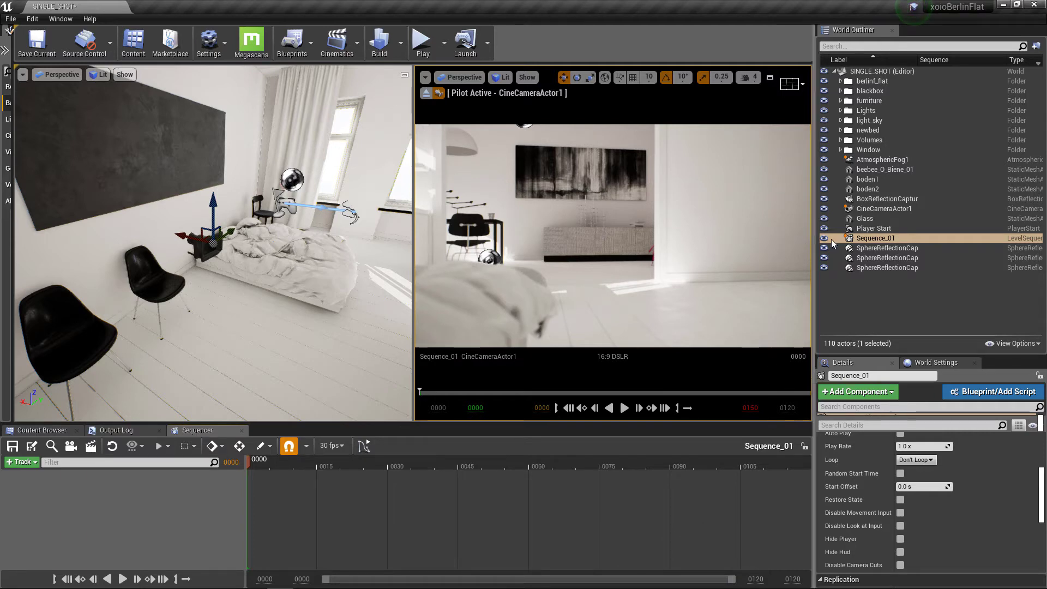
Step: Add CineCameraActor1 to Sequence_01 as a track and key its Transform at frame 0
{"action": "left_click_drag", "start_coordinate": [878, 208], "coordinate": [144, 502]}
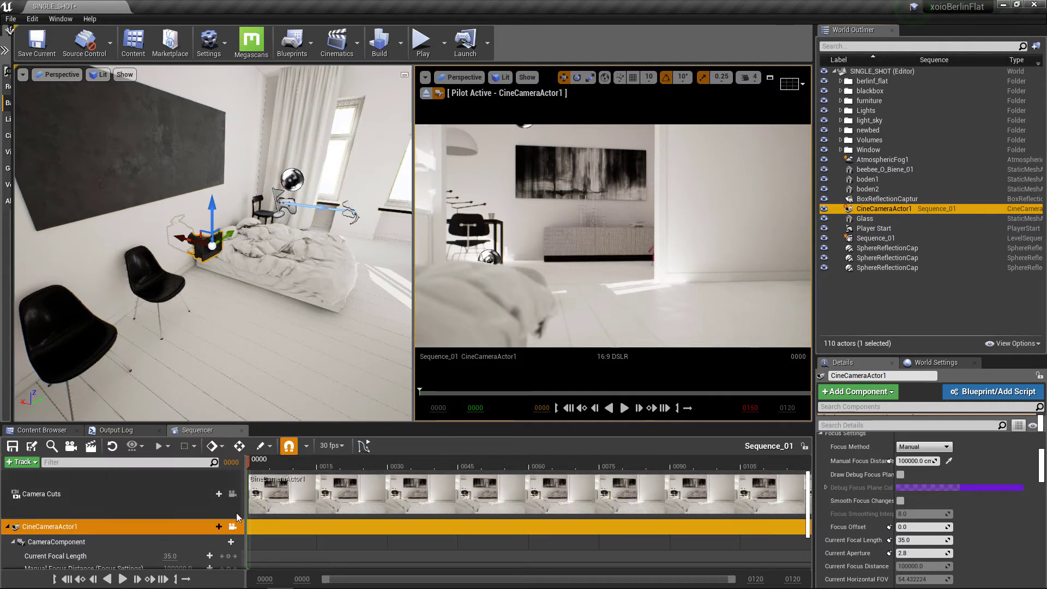
{"action": "scroll", "coordinate": [229, 513], "scroll_direction": "down", "scroll_amount": 2}
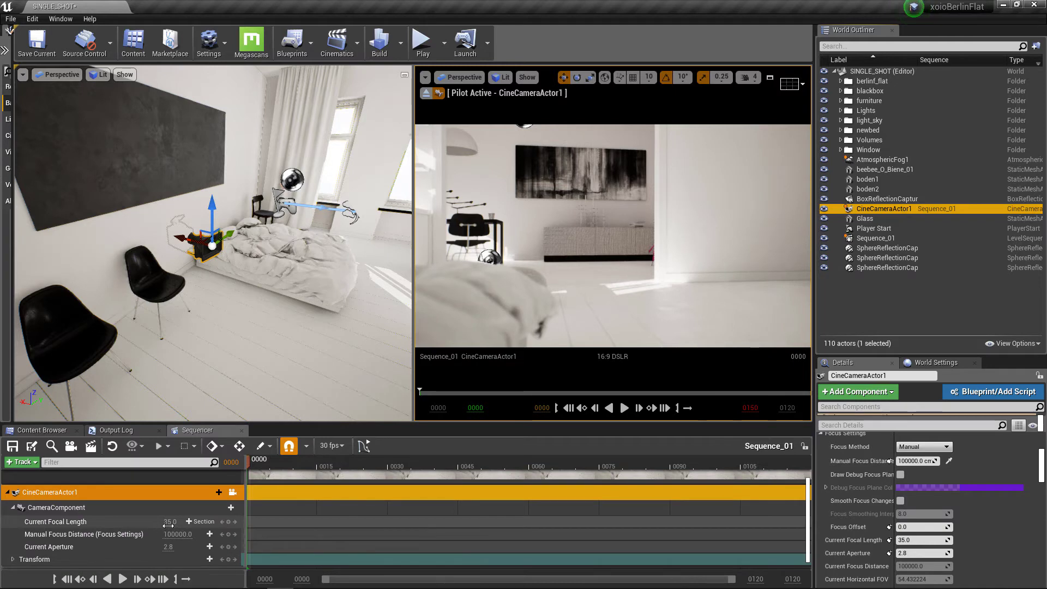
{"action": "scroll", "coordinate": [187, 532], "scroll_direction": "down", "scroll_amount": 1}
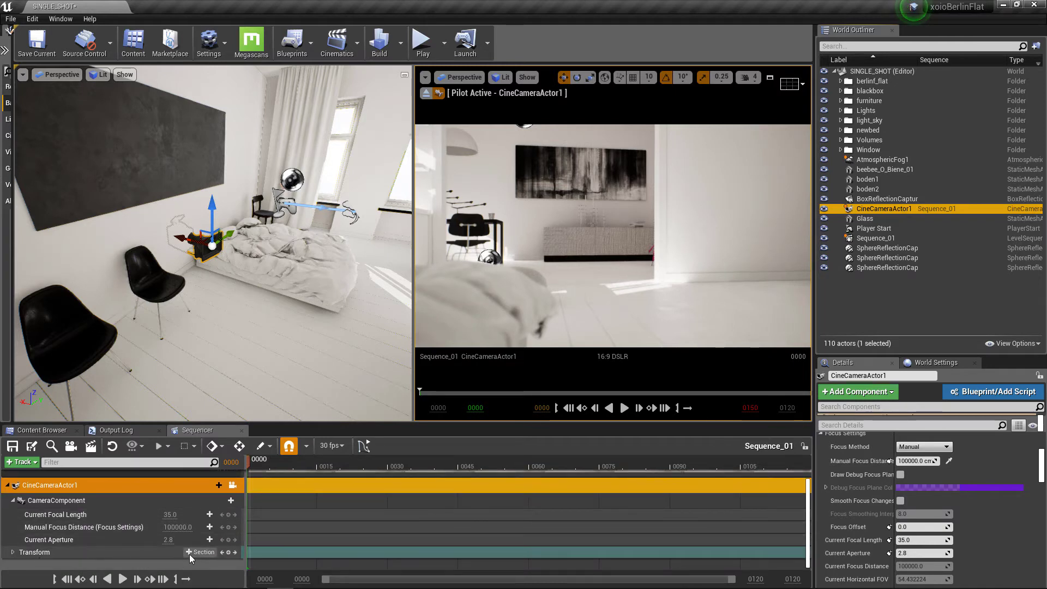
{"action": "left_click", "coordinate": [229, 552]}
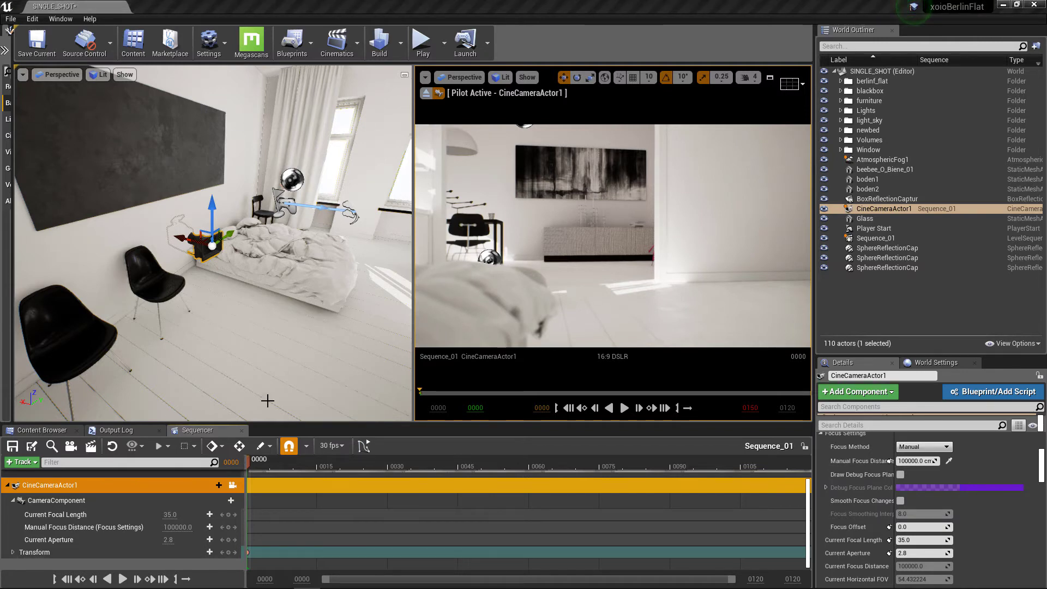
Step: Scrub through the start of Sequence_01 and move the playhead to its end at frame 120
{"action": "left_click_drag", "start_coordinate": [248, 466], "coordinate": [244, 466]}
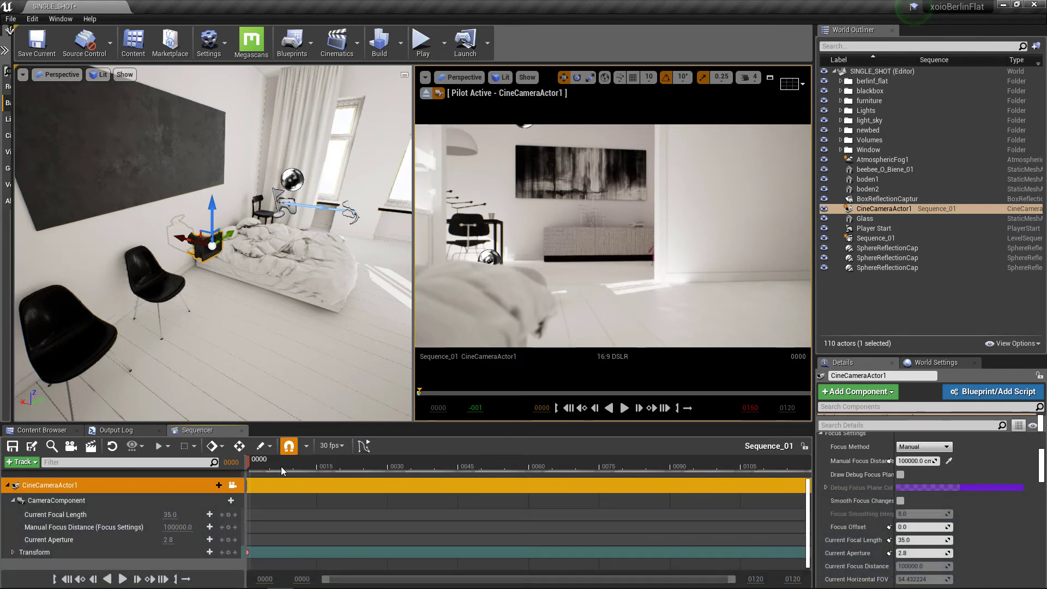
{"action": "left_click", "coordinate": [280, 466]}
{"action": "mouse_move", "coordinate": [279, 463]}
{"action": "left_mouse_down"}
{"action": "mouse_move", "coordinate": [266, 466]}
{"action": "mouse_move", "coordinate": [307, 465]}
{"action": "mouse_move", "coordinate": [265, 470]}
{"action": "left_mouse_up"}
{"action": "key", "text": "space"}
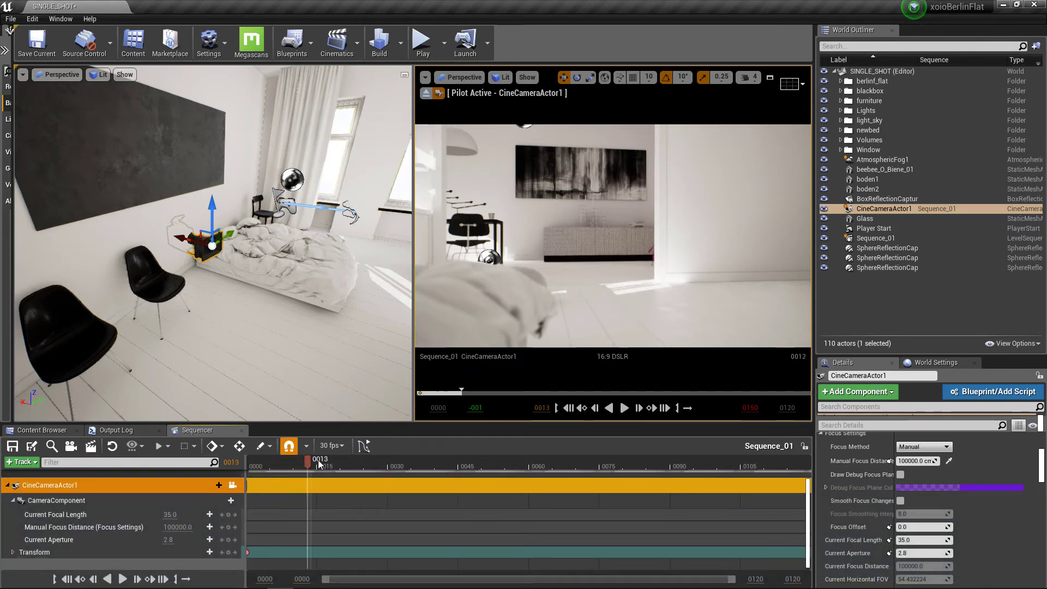
{"action": "left_click_drag", "start_coordinate": [459, 452], "coordinate": [812, 457]}
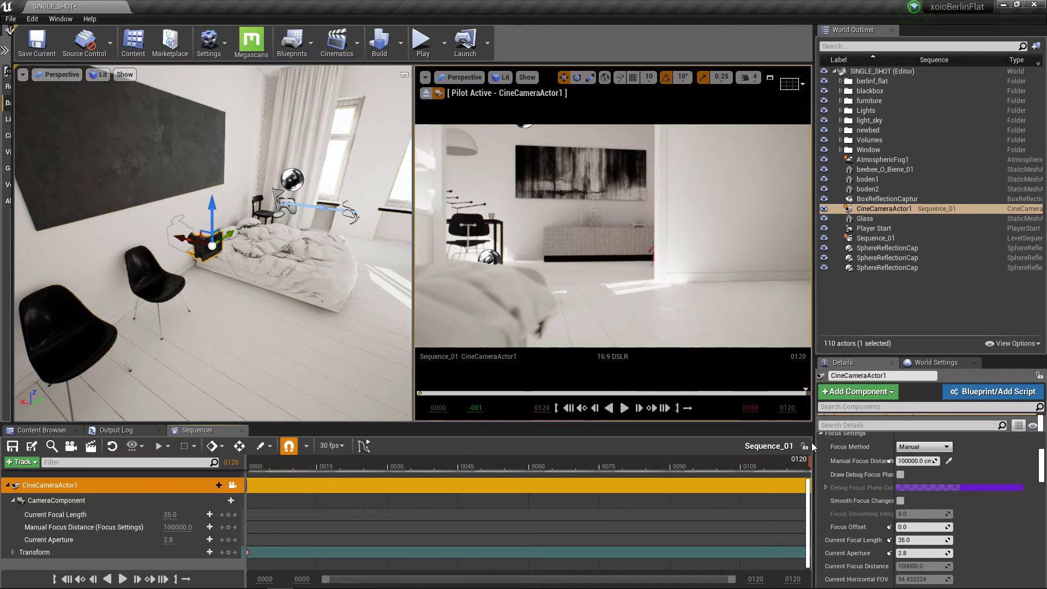
Step: Widen the Sequencer area and set the view range end and working range end back to frame 120
{"action": "left_click_drag", "start_coordinate": [811, 443], "coordinate": [836, 440]}
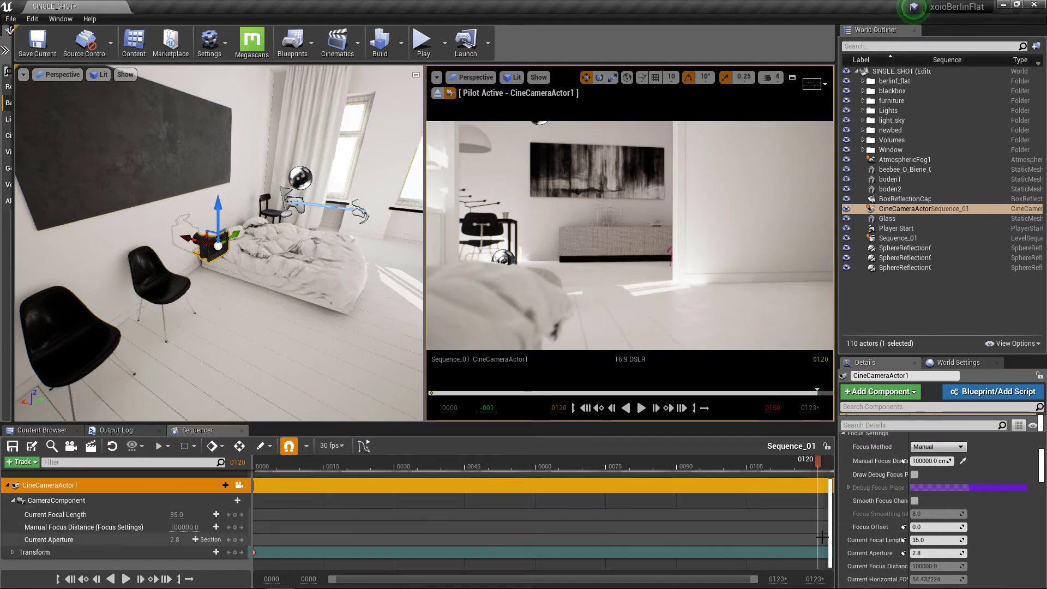
{"action": "left_click_drag", "start_coordinate": [817, 462], "coordinate": [818, 458]}
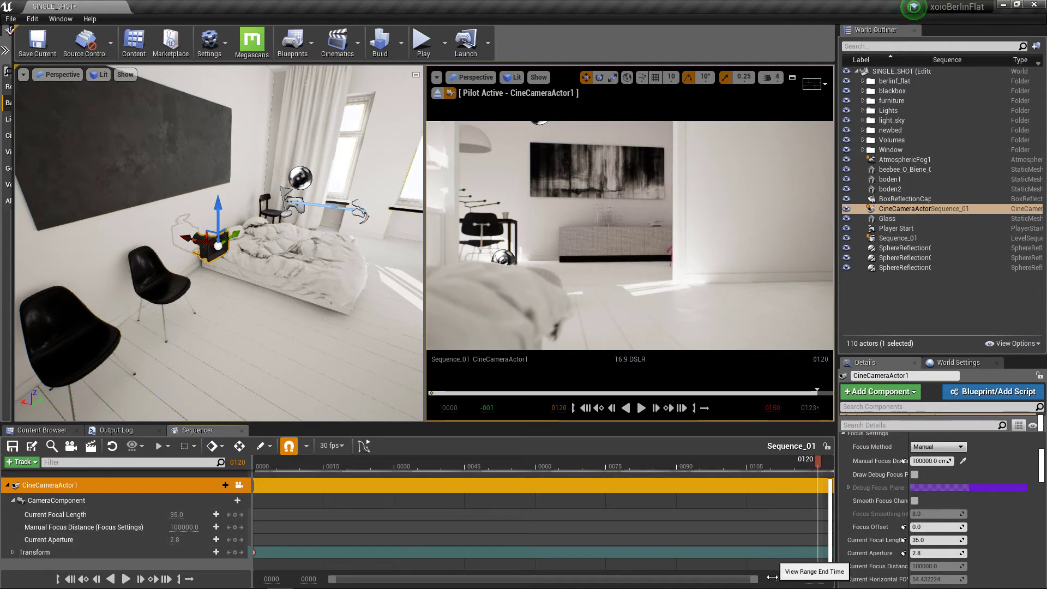
{"action": "left_click_drag", "start_coordinate": [777, 580], "coordinate": [747, 587]}
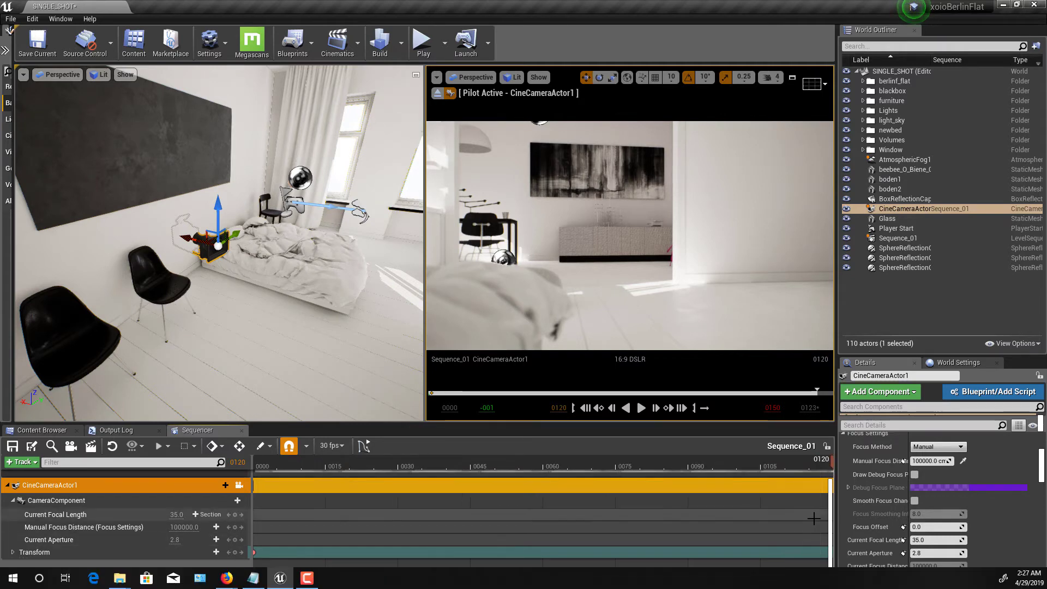
{"action": "left_click", "coordinate": [820, 579]}
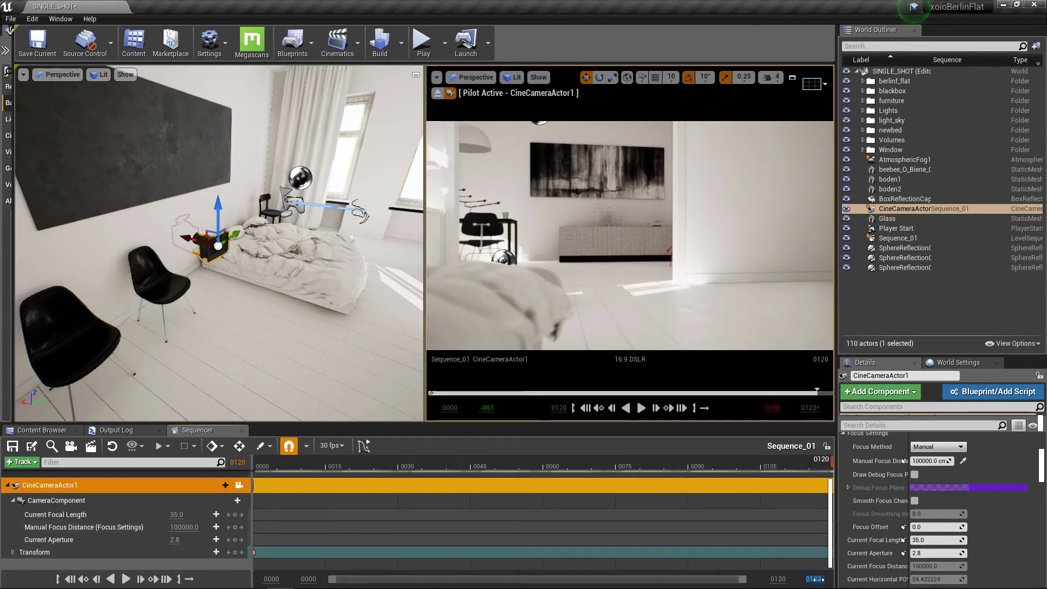
{"action": "type", "text": "120"}
{"action": "key", "text": "Return"}
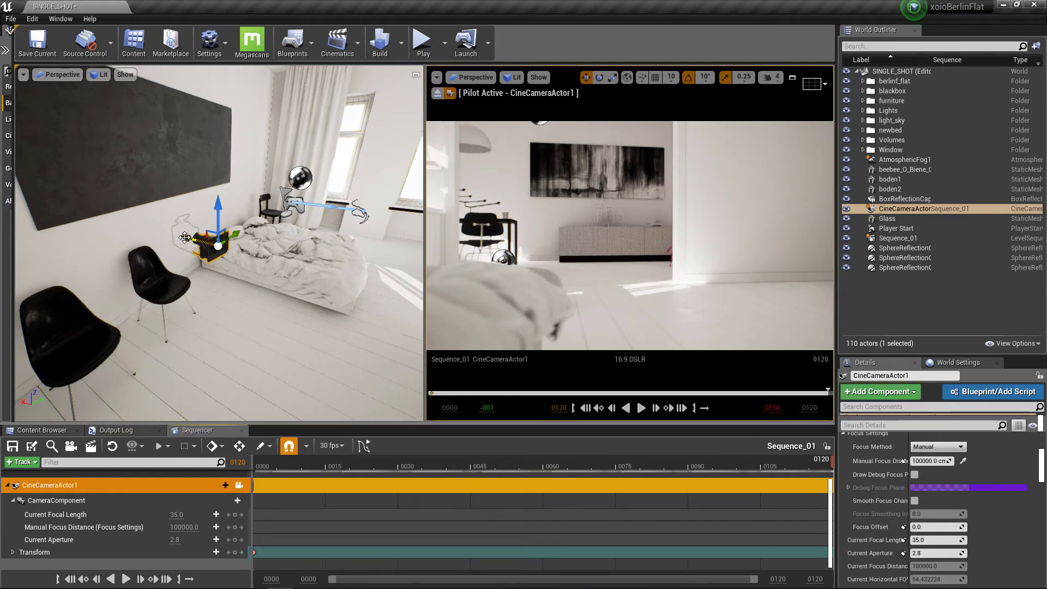
Step: Move CineCameraActor1 forward over the bed, key its Transform at frame 120, and return the playhead to frame 0
{"action": "left_click_drag", "start_coordinate": [184, 237], "coordinate": [272, 285]}
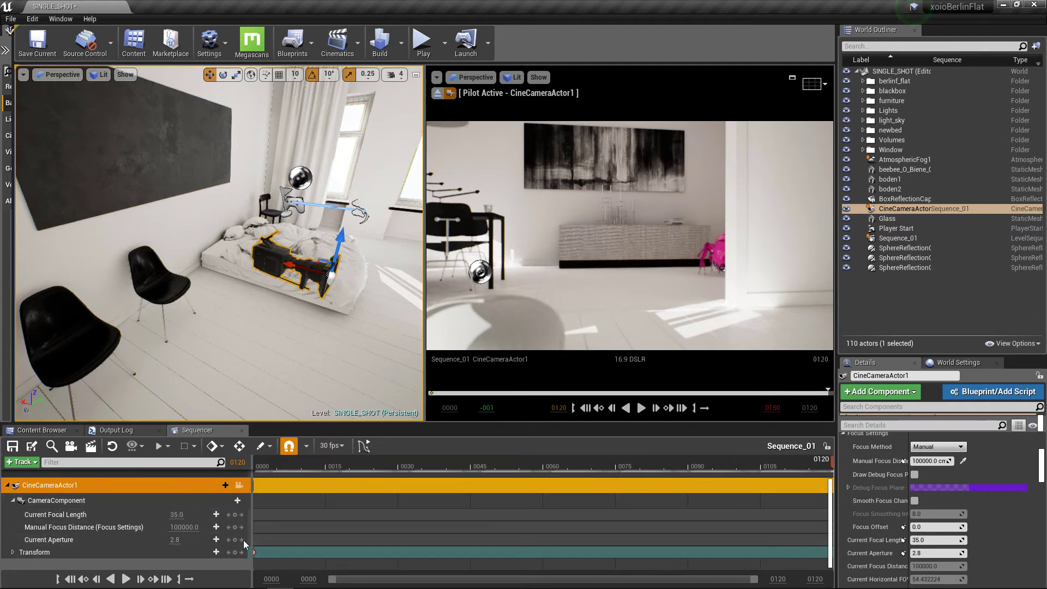
{"action": "scroll", "coordinate": [133, 530], "scroll_direction": "up", "scroll_amount": 2}
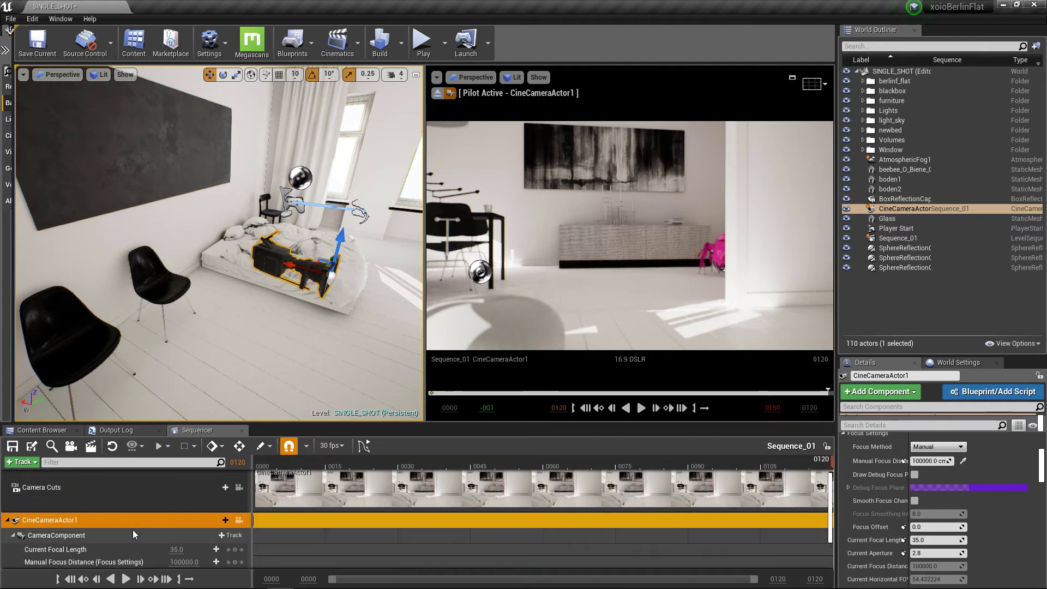
{"action": "scroll", "coordinate": [133, 529], "scroll_direction": "down", "scroll_amount": 2}
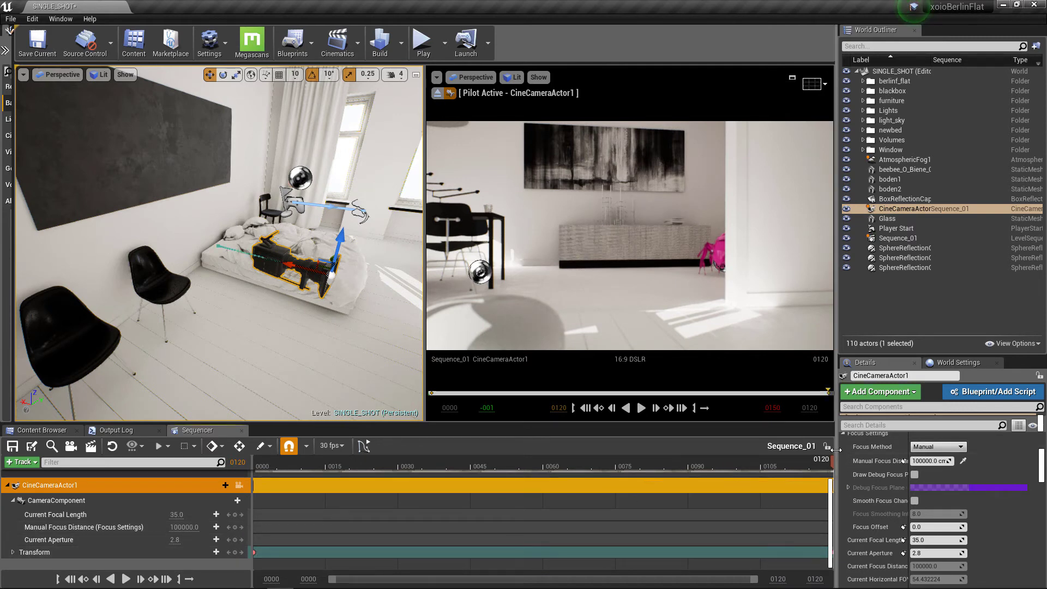
{"action": "left_click_drag", "start_coordinate": [835, 448], "coordinate": [859, 447]}
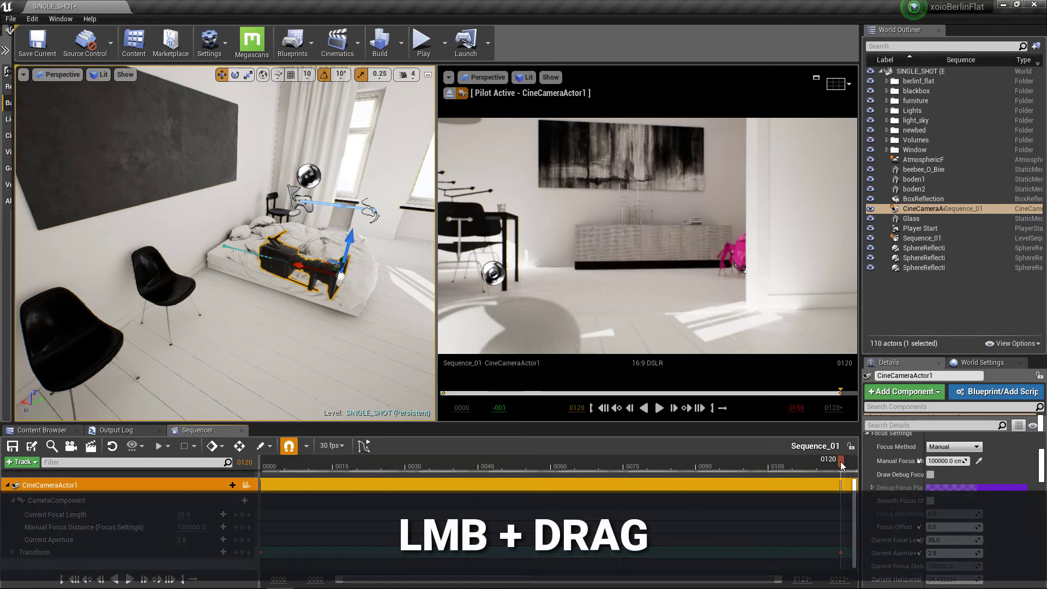
{"action": "left_click_drag", "start_coordinate": [839, 461], "coordinate": [262, 487]}
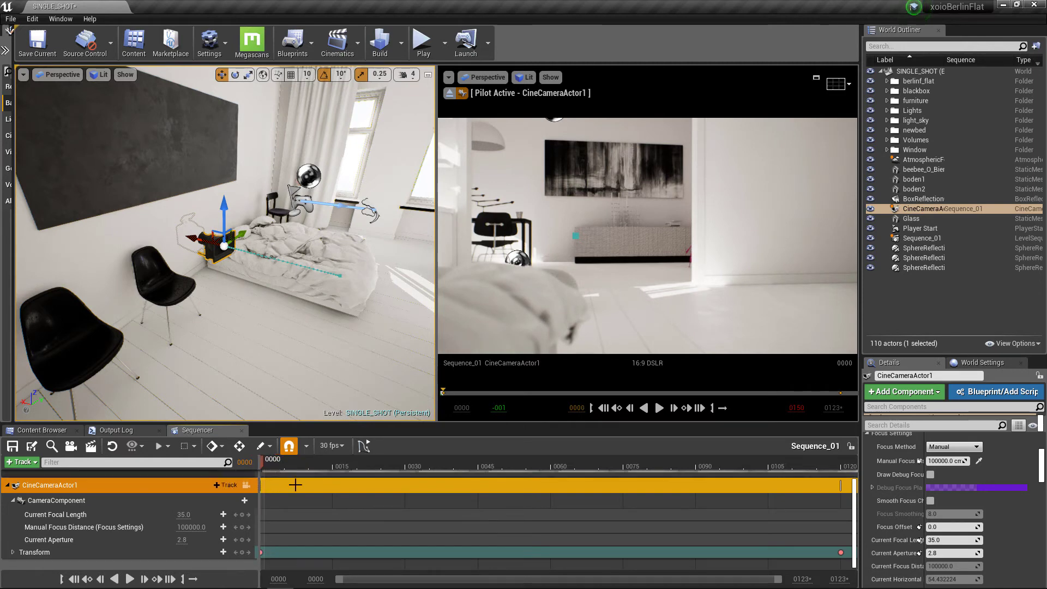
Step: In the Curve Editor, select the red location curve's keys at frames 0 and 120 and set their interpolation to Linear
{"action": "left_click", "coordinate": [363, 446]}
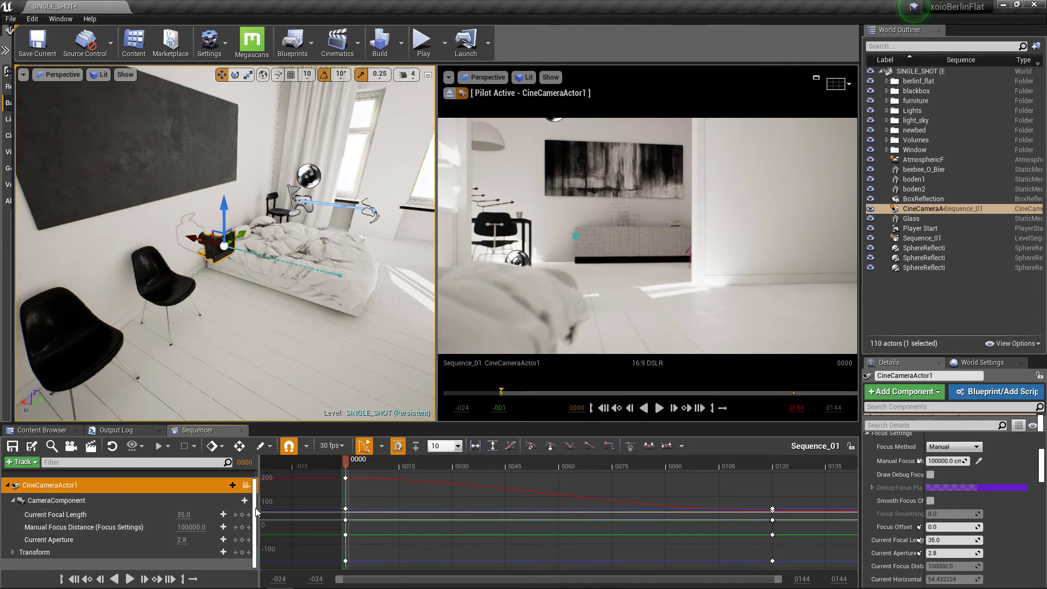
{"action": "scroll", "coordinate": [289, 504], "scroll_direction": "up", "scroll_amount": 2}
{"action": "scroll", "coordinate": [289, 505], "scroll_direction": "down", "scroll_amount": 1}
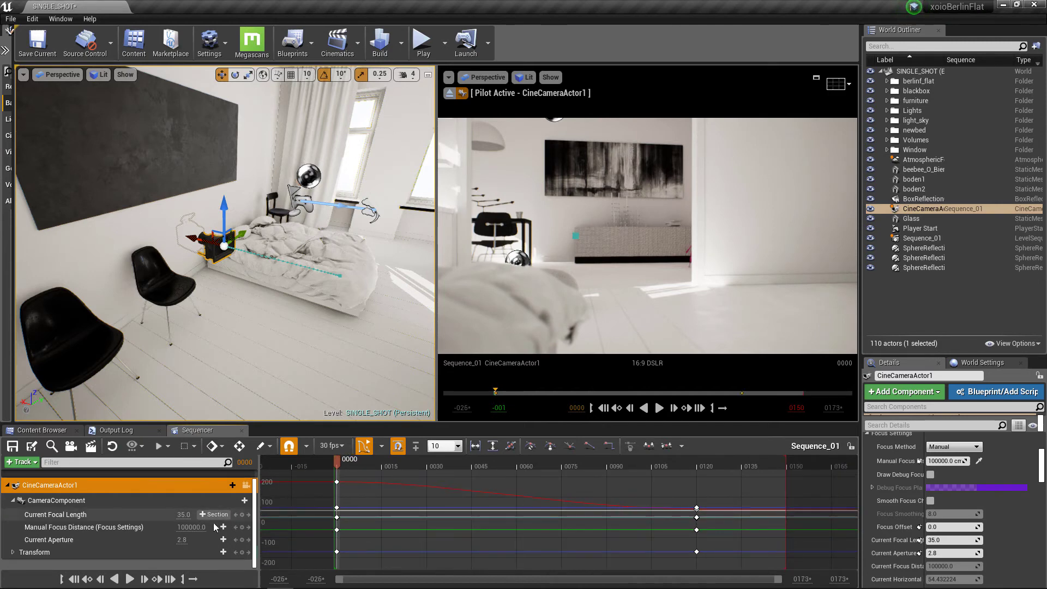
{"action": "left_click", "coordinate": [13, 551]}
{"action": "scroll", "coordinate": [81, 537], "scroll_direction": "down", "scroll_amount": 2}
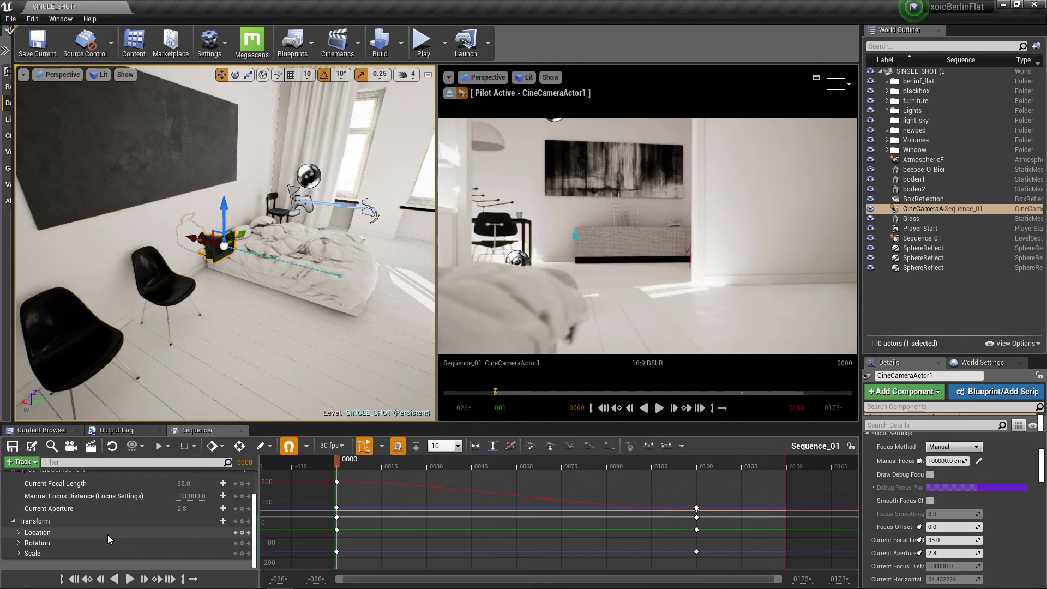
{"action": "left_click", "coordinate": [18, 532]}
{"action": "scroll", "coordinate": [85, 531], "scroll_direction": "down", "scroll_amount": 2}
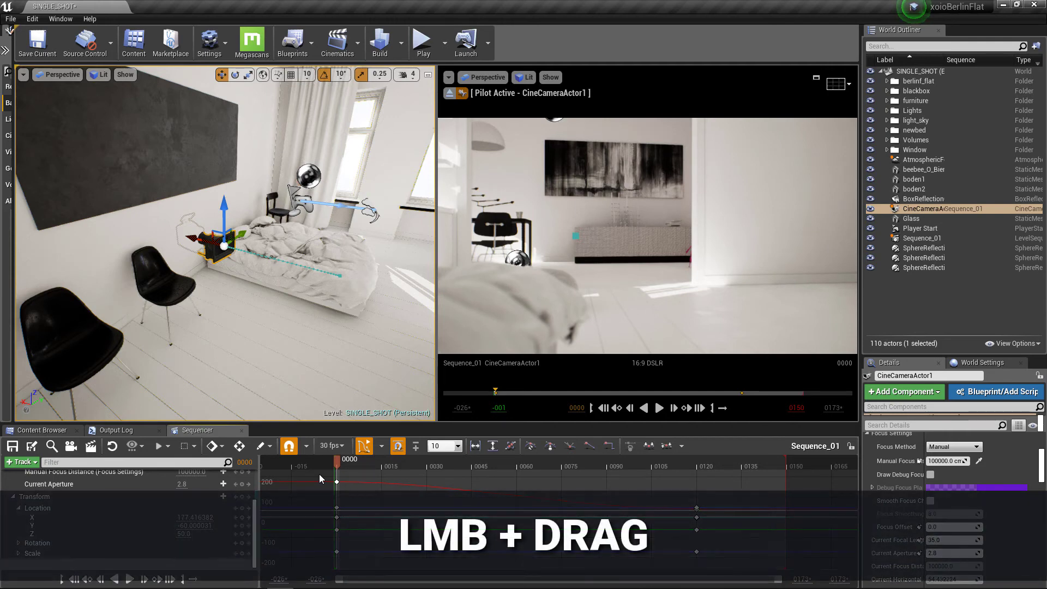
{"action": "left_click_drag", "start_coordinate": [319, 473], "coordinate": [714, 513]}
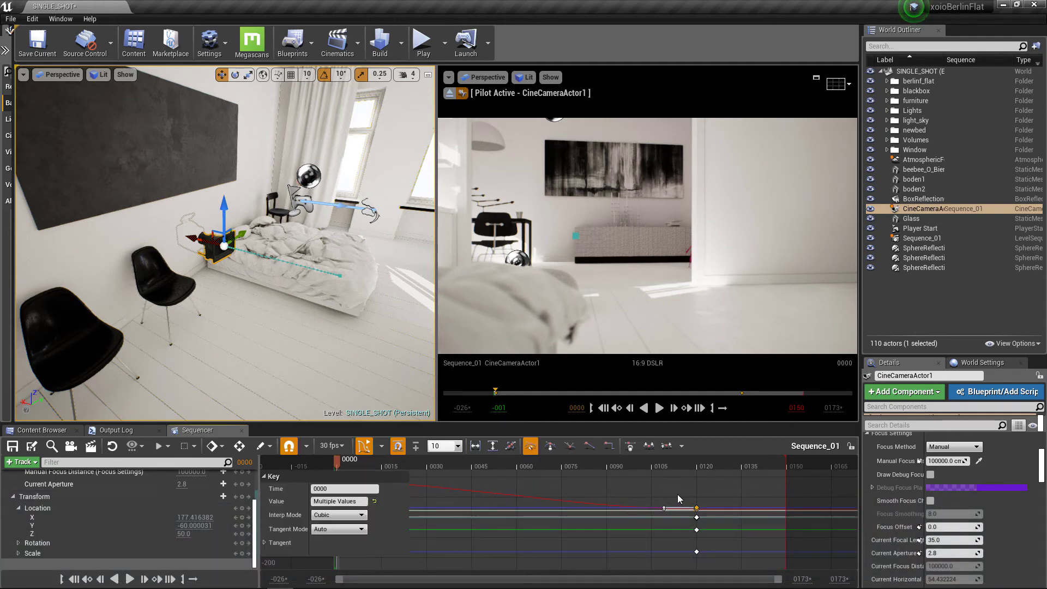
{"action": "left_click", "coordinate": [590, 446]}
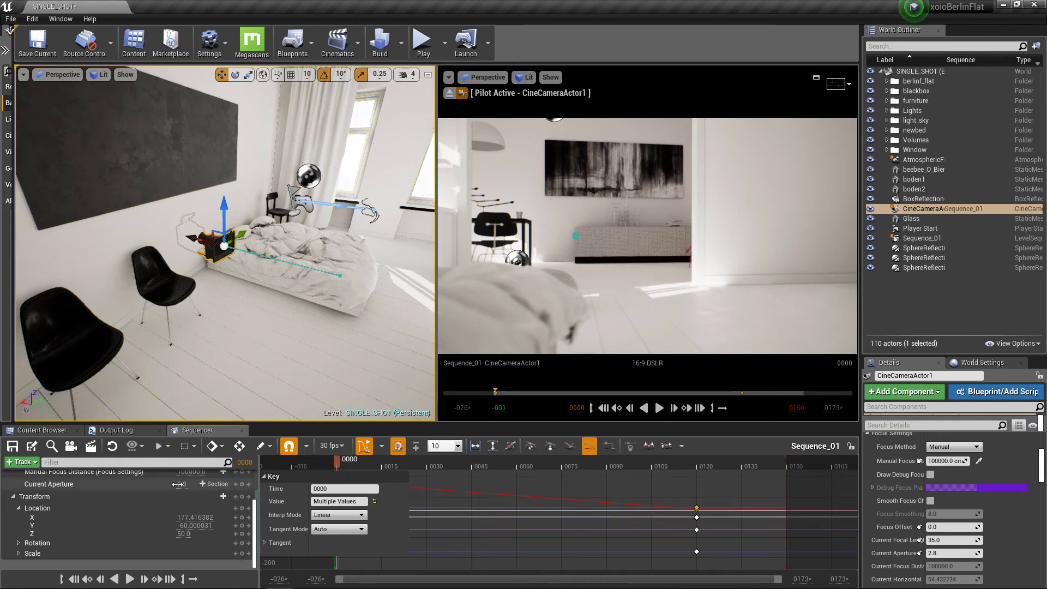
Step: Collapse the Transform channels, close the Curve Editor, and play Sequence_01 through before returning to its start
{"action": "left_click", "coordinate": [19, 509]}
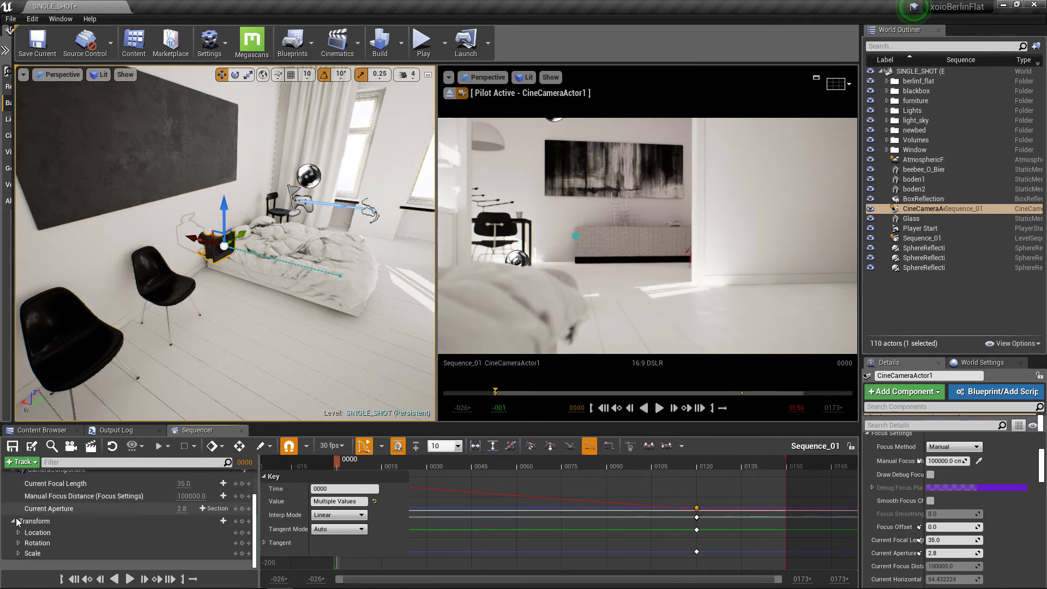
{"action": "left_click", "coordinate": [16, 521]}
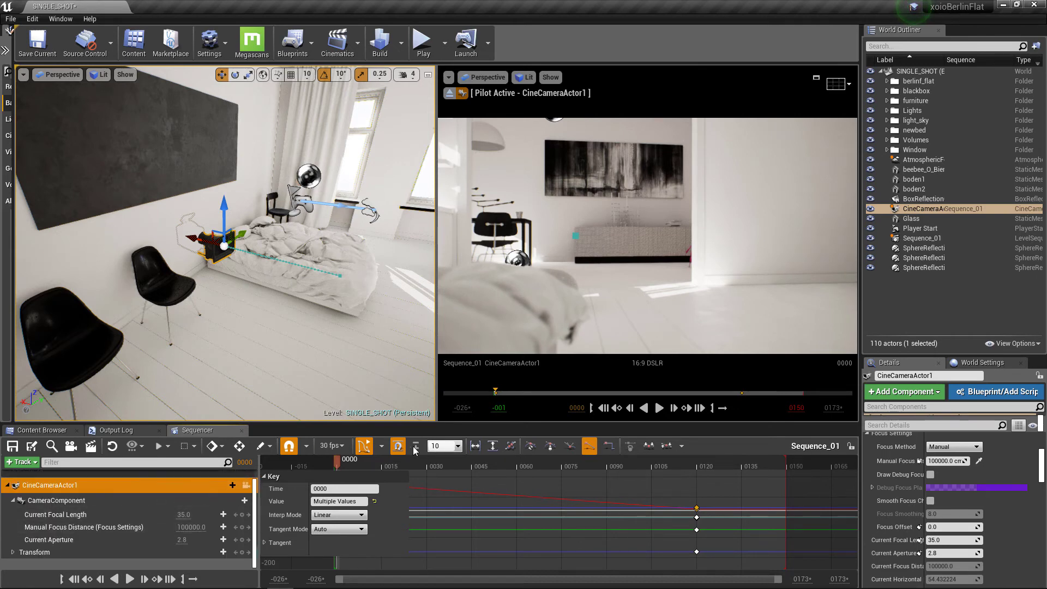
{"action": "left_click", "coordinate": [364, 446]}
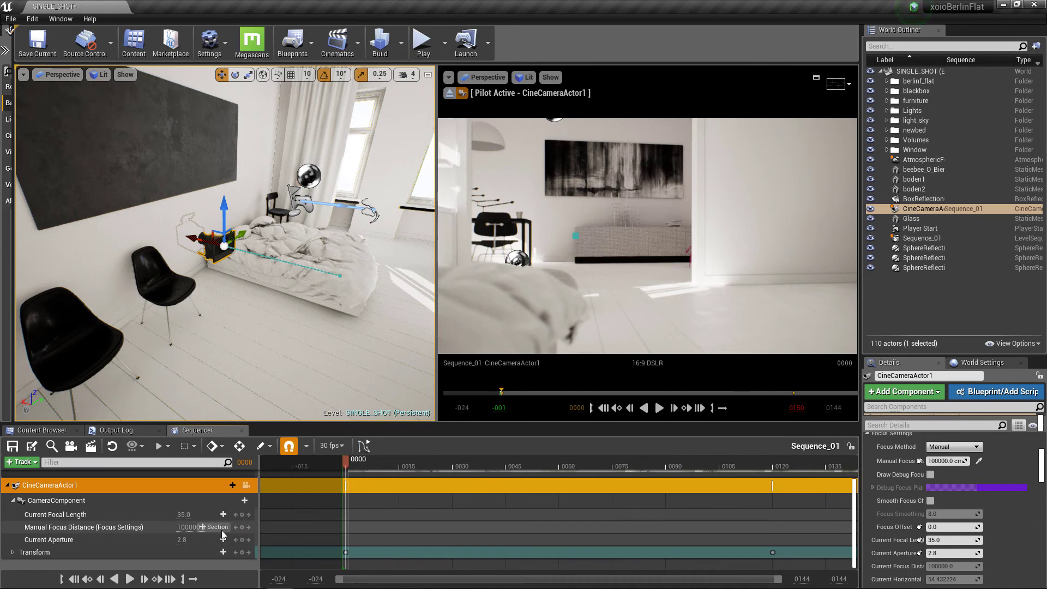
{"action": "left_click", "coordinate": [659, 408]}
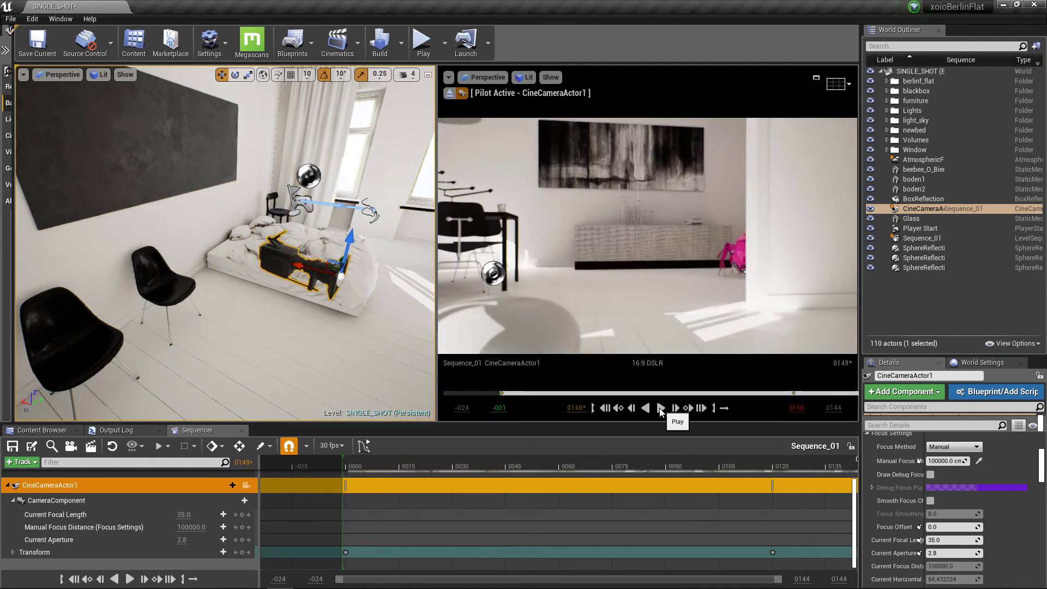
{"action": "left_click", "coordinate": [603, 409]}
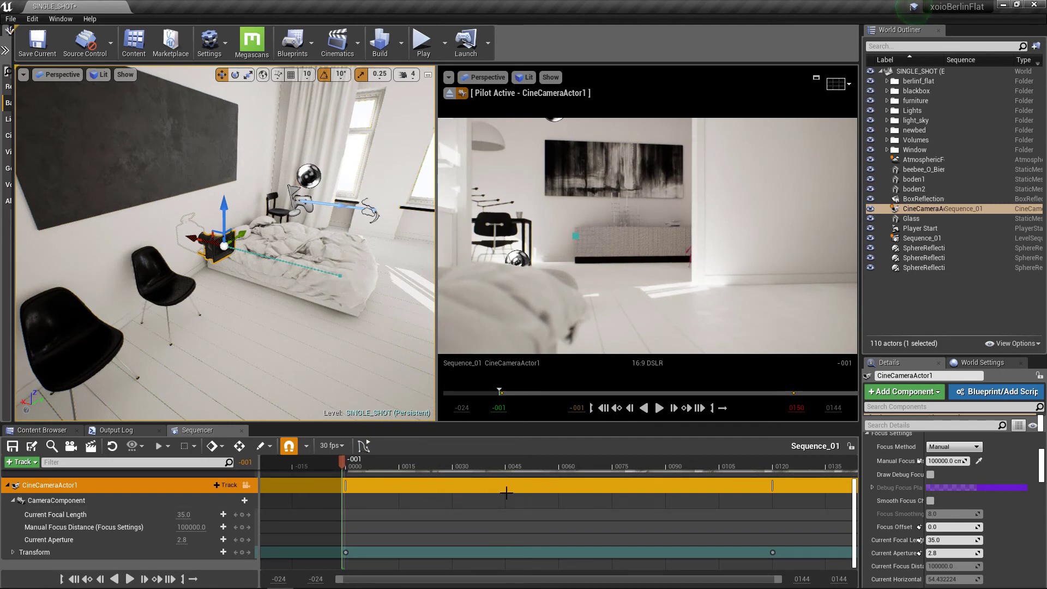
Step: Open the movie render settings for Sequence_01 and set the resolution to 1920 x 1080 (16:9) and compression quality to 90
{"action": "left_click", "coordinate": [91, 450]}
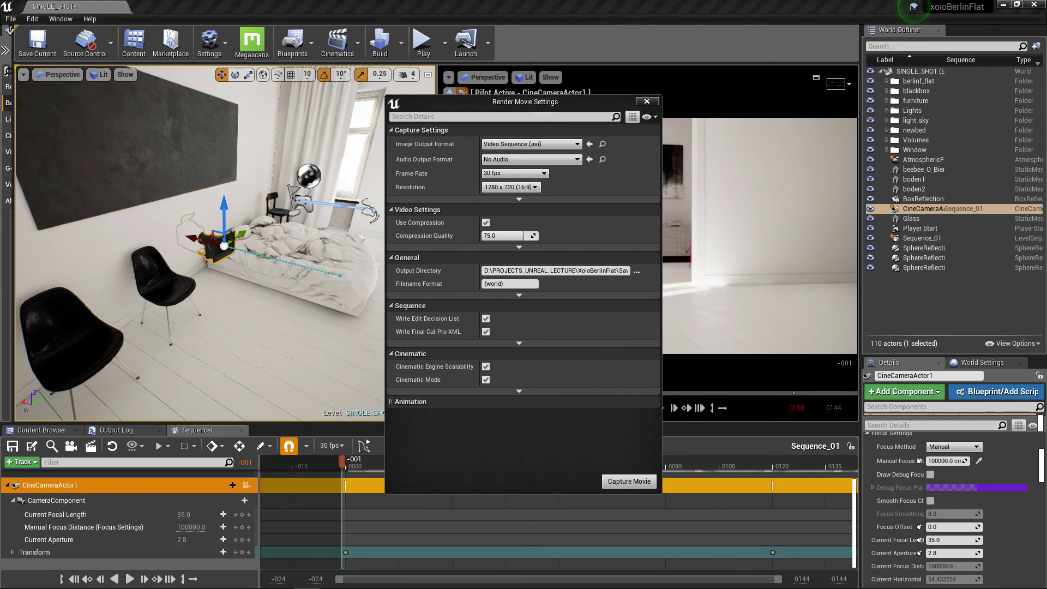
{"action": "left_click", "coordinate": [518, 186]}
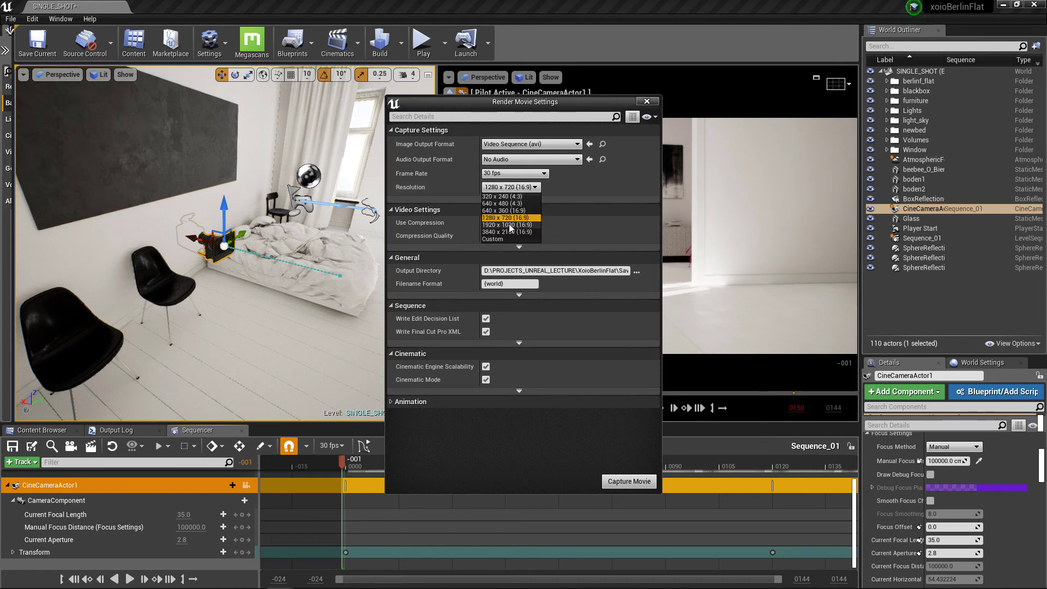
{"action": "left_click", "coordinate": [508, 224]}
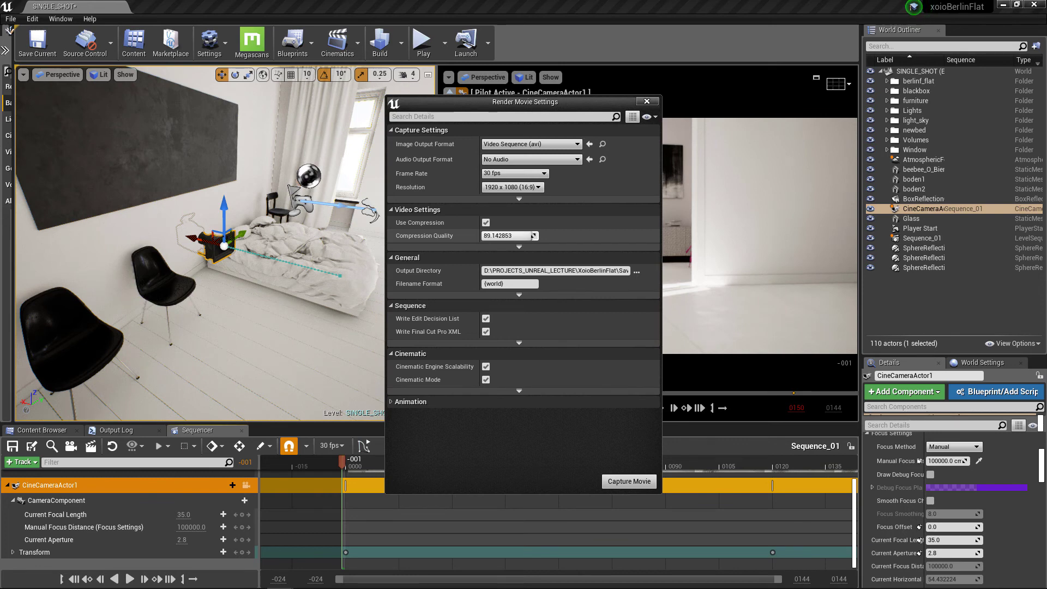
{"action": "left_click", "coordinate": [514, 234]}
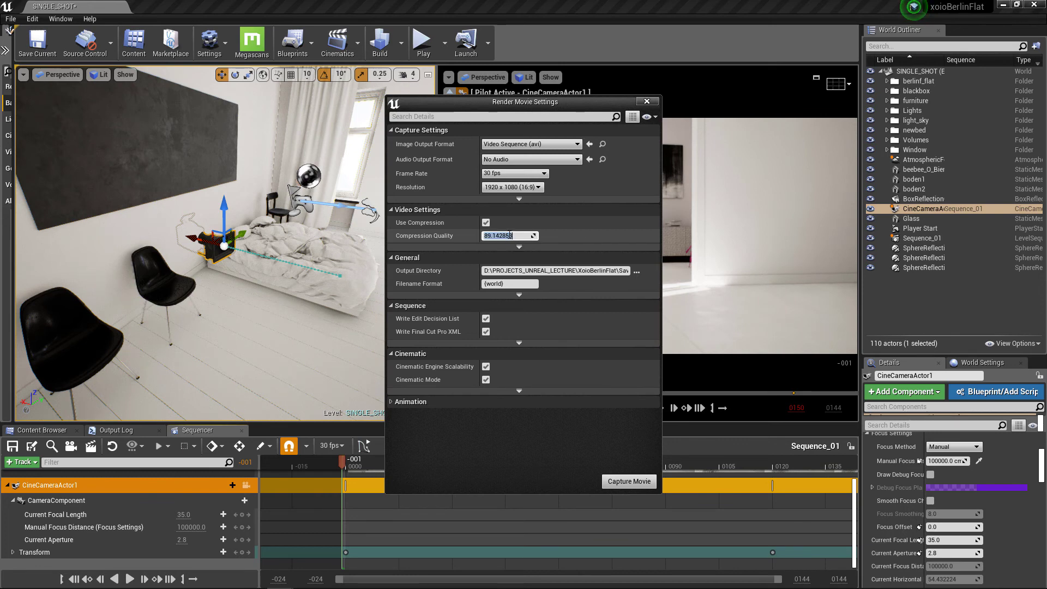
{"action": "type", "text": "90"}
{"action": "key", "text": "Return"}
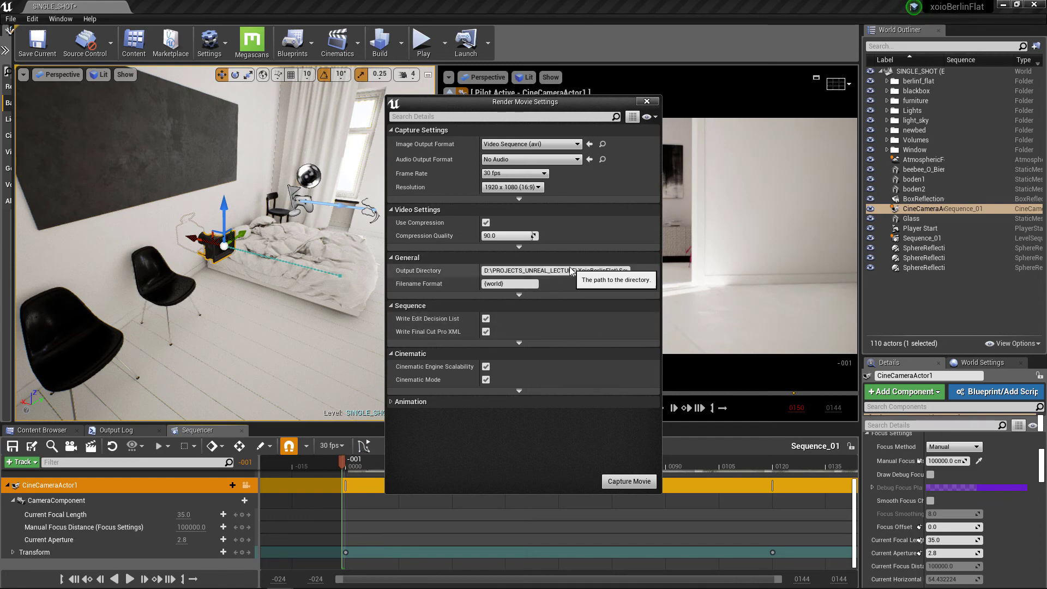
Step: Create a folder named _RENDER_ inside PROJECTS_UNREAL_LECTURE and choose it as the render's output directory
{"action": "left_click", "coordinate": [636, 271]}
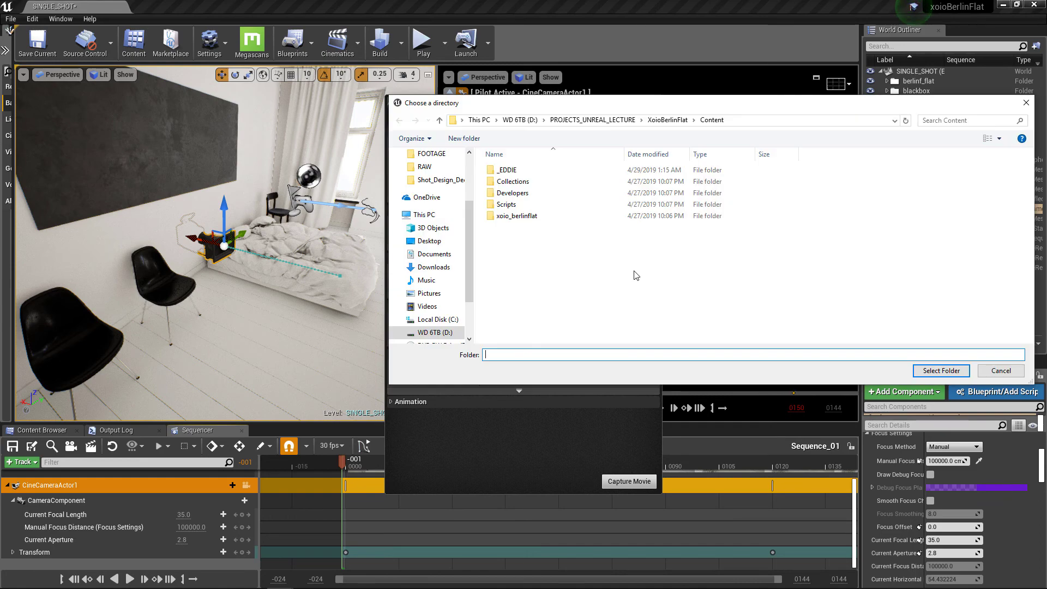
{"action": "left_click", "coordinate": [608, 121]}
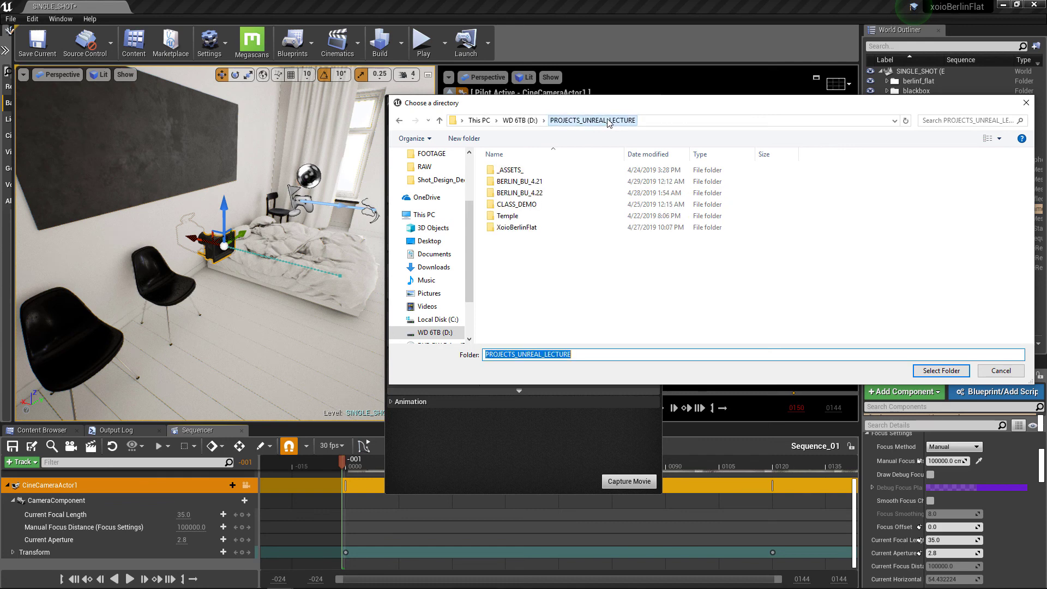
{"action": "right_click", "coordinate": [538, 259]}
{"action": "mouse_move", "coordinate": [485, 385]}
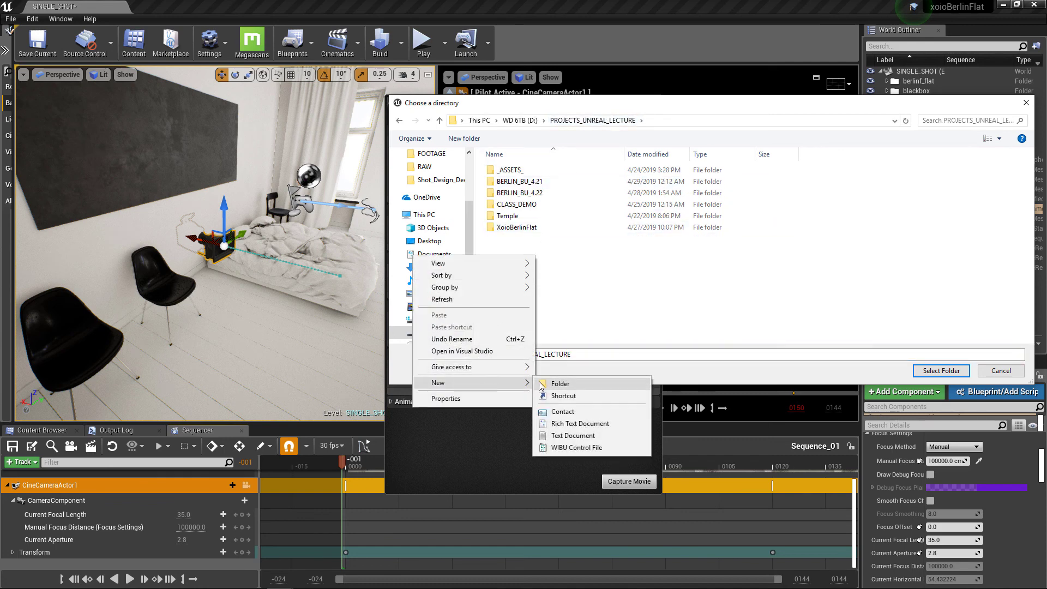
{"action": "left_click", "coordinate": [553, 383]}
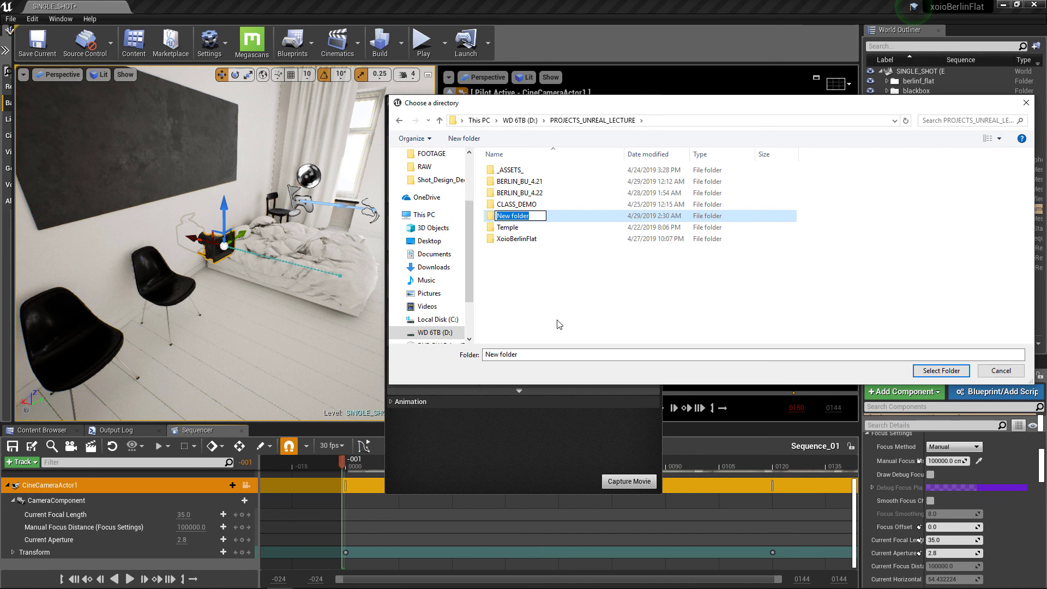
{"action": "type", "text": "_RENDER_"}
{"action": "key", "text": "Return"}
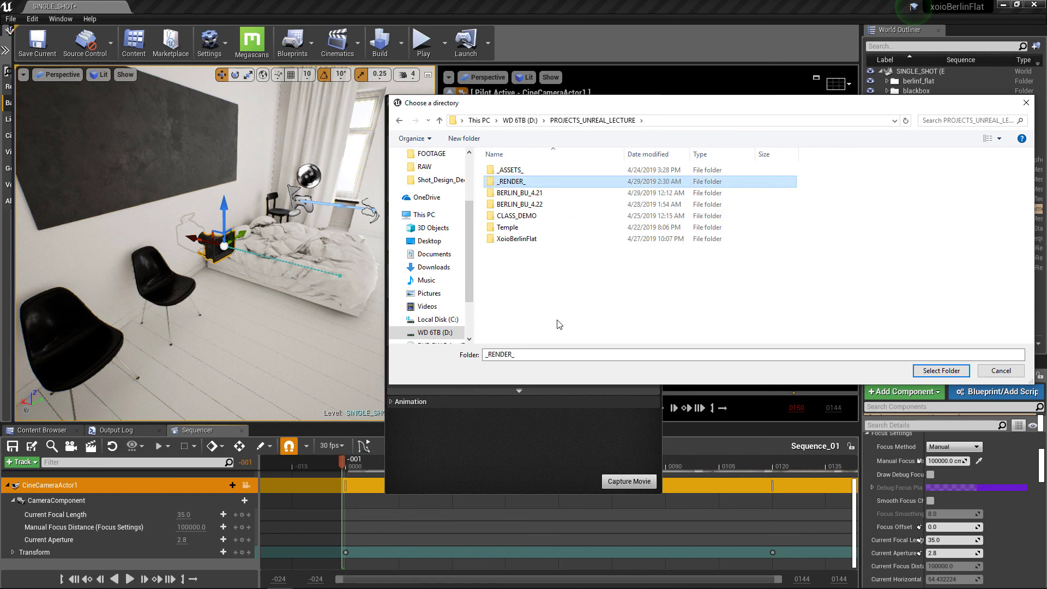
{"action": "double_click", "coordinate": [509, 182]}
{"action": "left_click", "coordinate": [946, 369]}
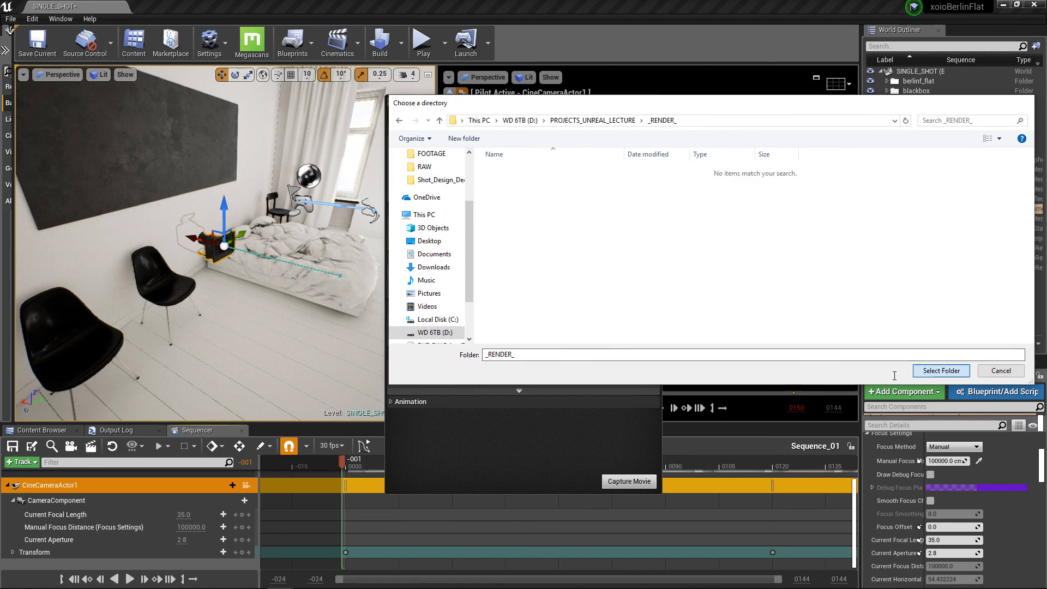
Step: Capture the movie, saving the SINGLE_SHOT level and Sequence_01 first, and close the render settings once it finishes
{"action": "left_click", "coordinate": [624, 482]}
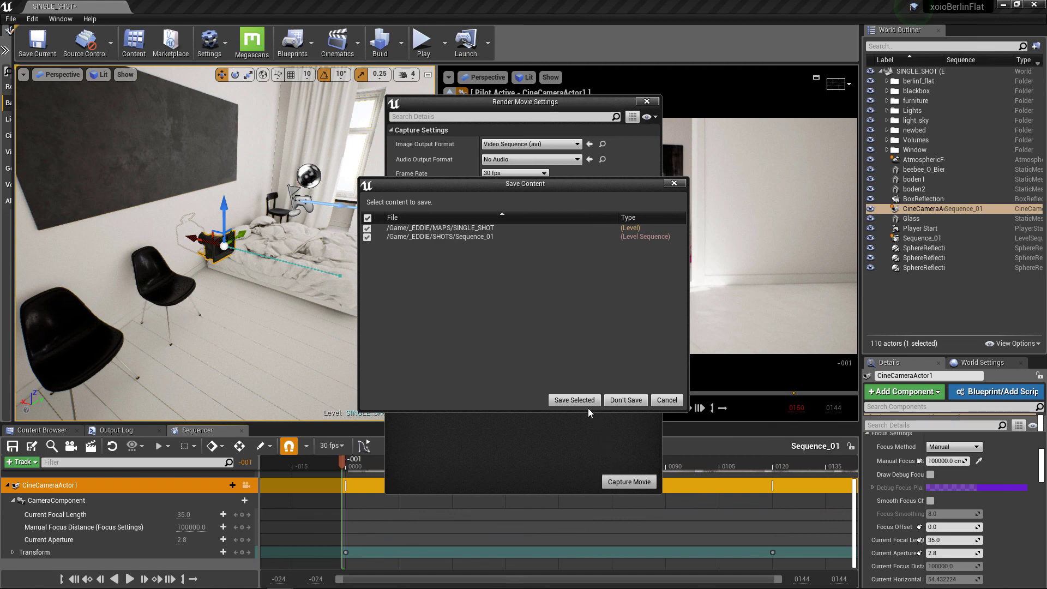
{"action": "left_click", "coordinate": [581, 400]}
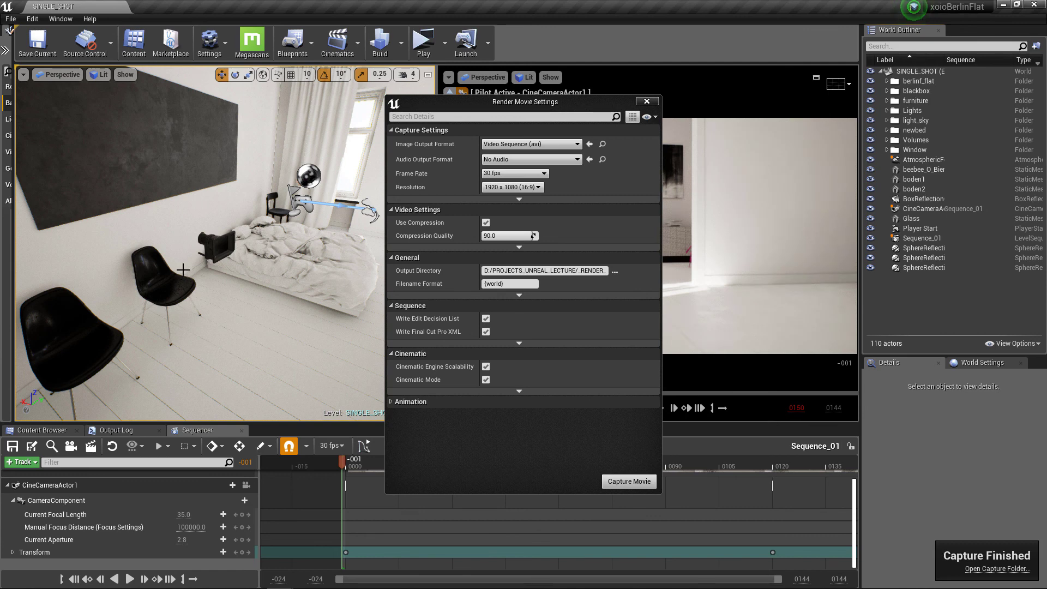
{"action": "left_click", "coordinate": [647, 102]}
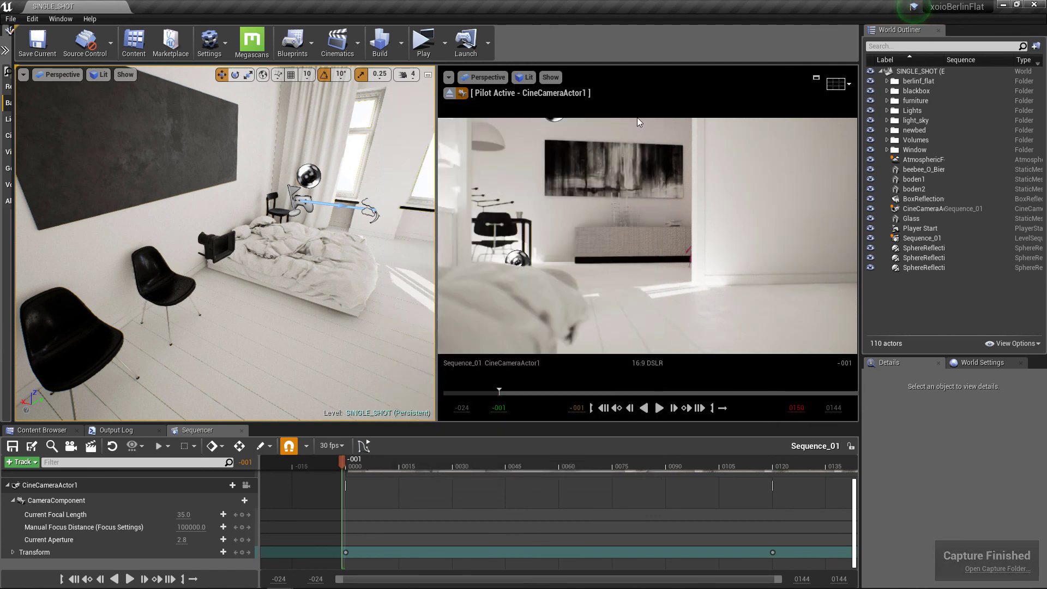